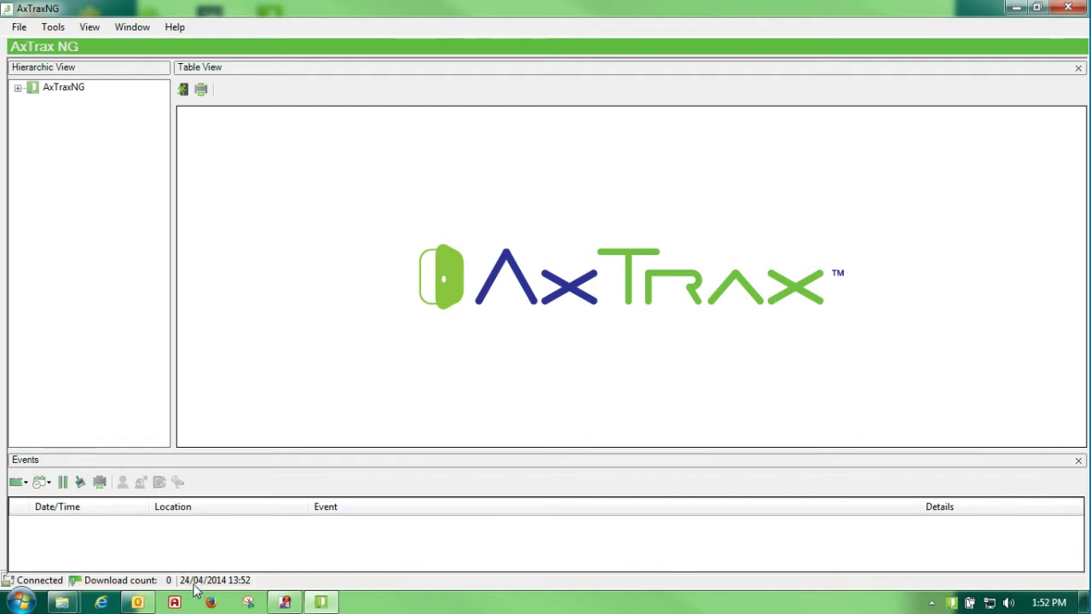
Step: Change the program language to English (USA) in the general options
left_click(53, 28)
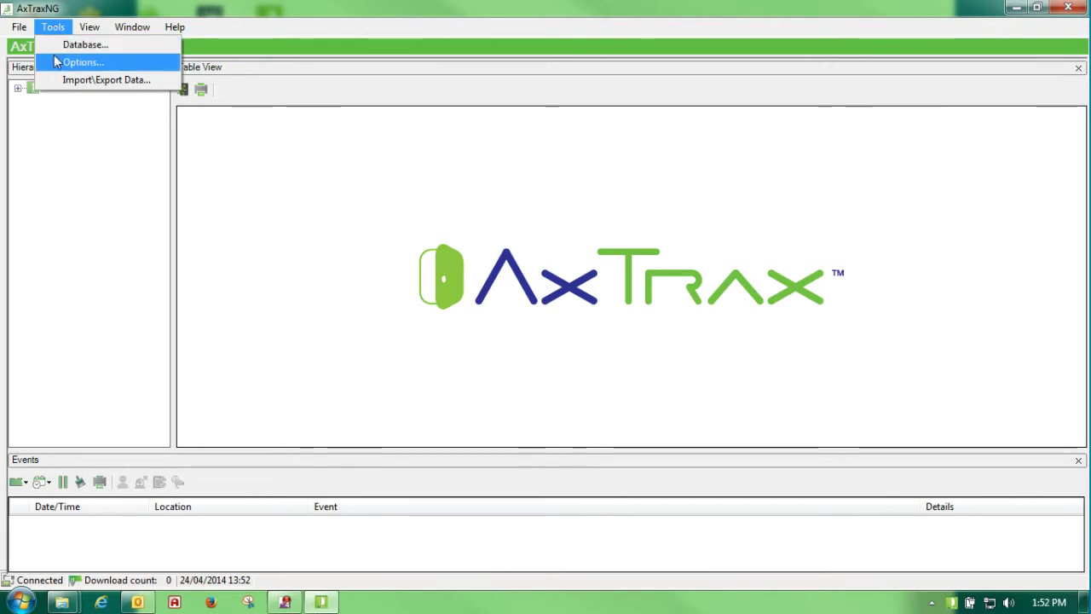
left_click(57, 62)
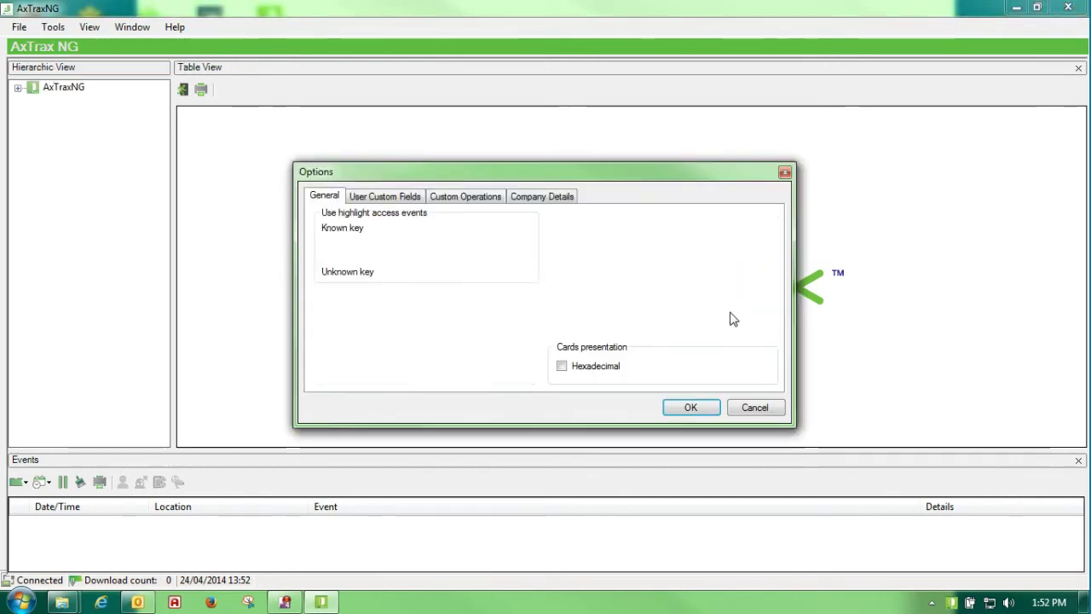
left_click(763, 313)
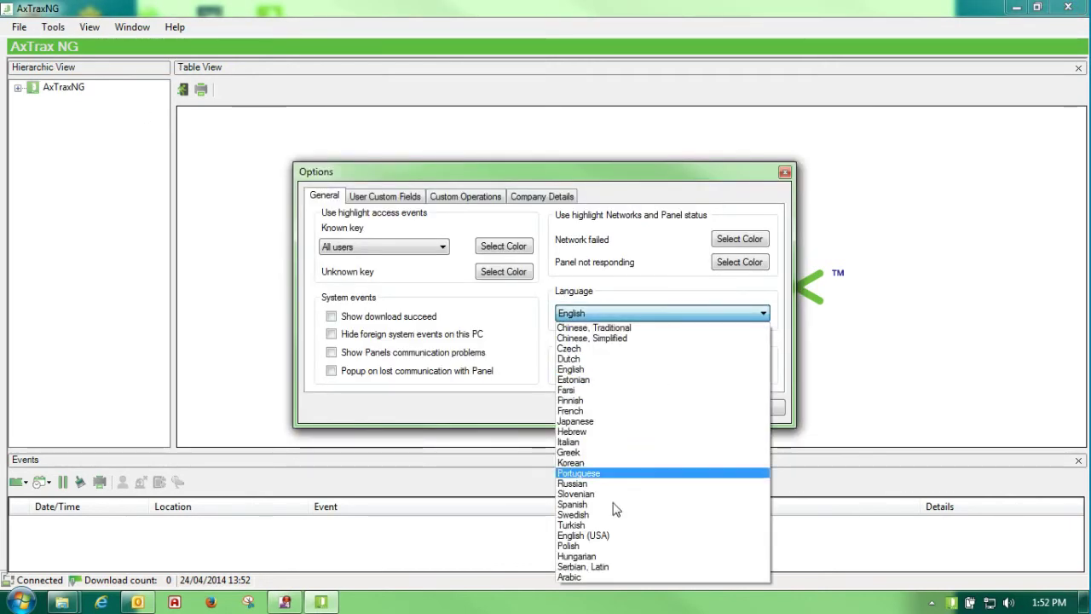
left_click(604, 535)
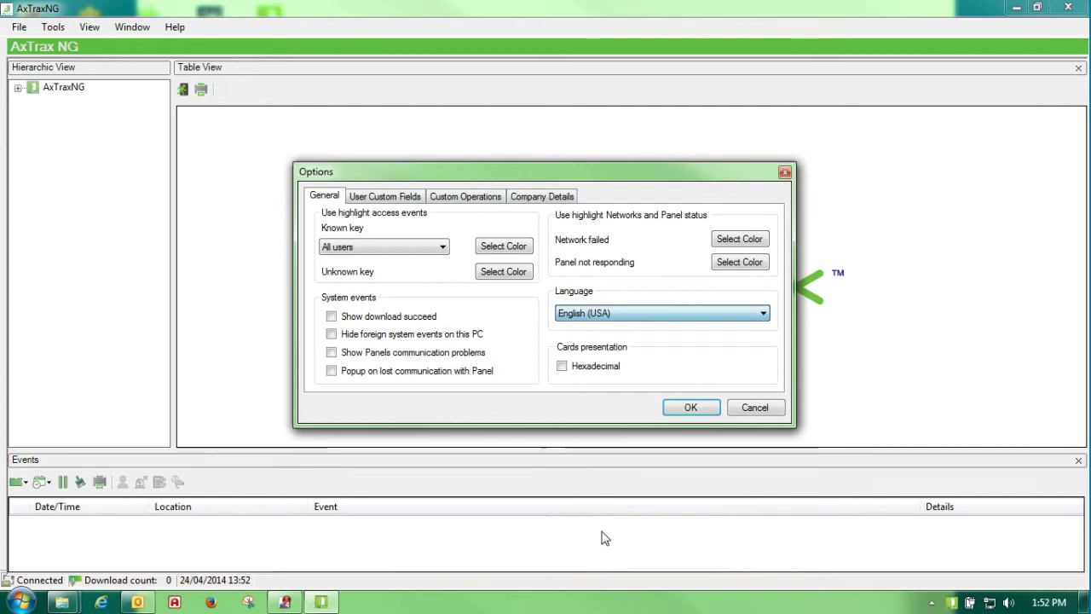
left_click(688, 405)
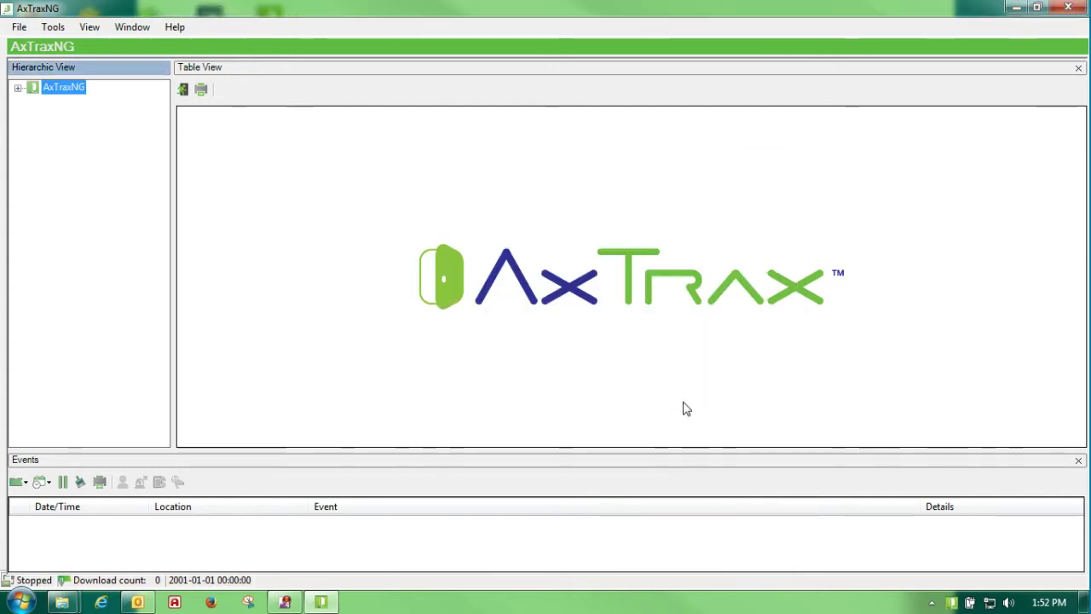
Step: Insert a new AC network and set its network type to TCP/IP
left_click(17, 88)
left_click(40, 114)
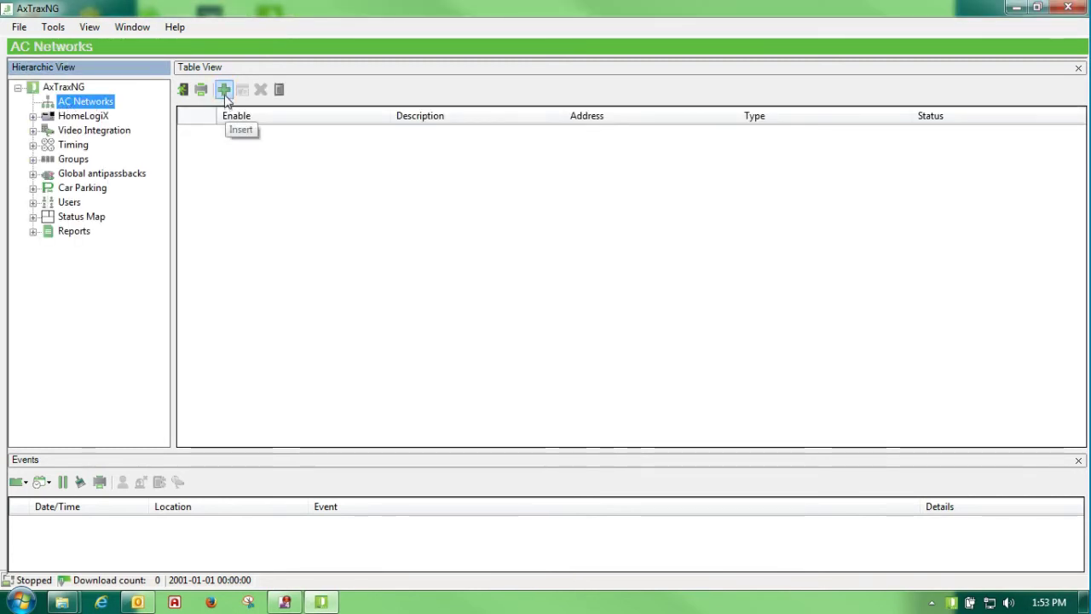
left_click(224, 90)
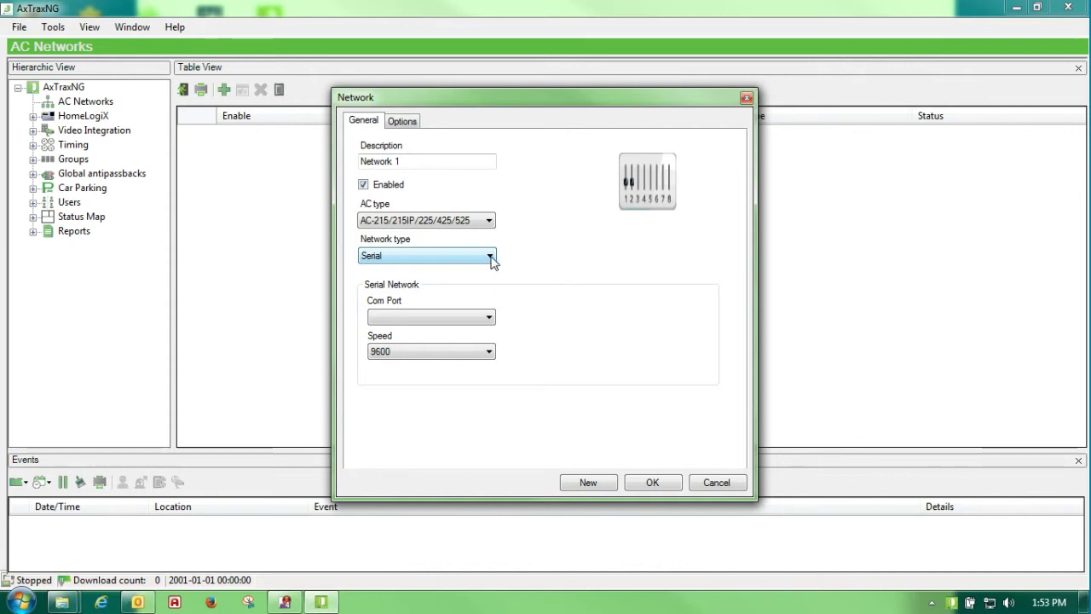
left_click(488, 258)
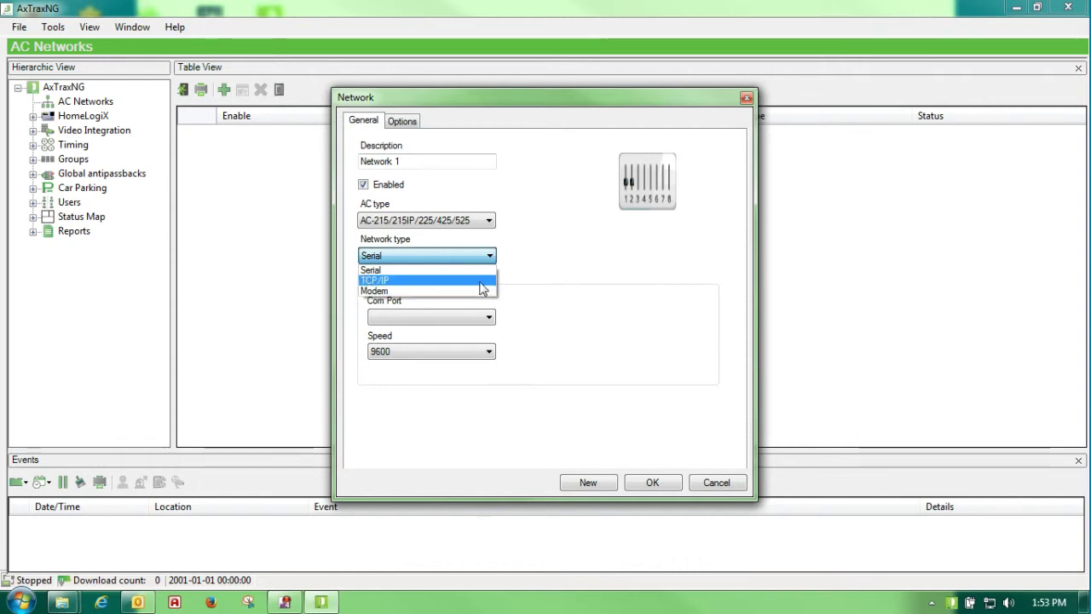
left_click(483, 281)
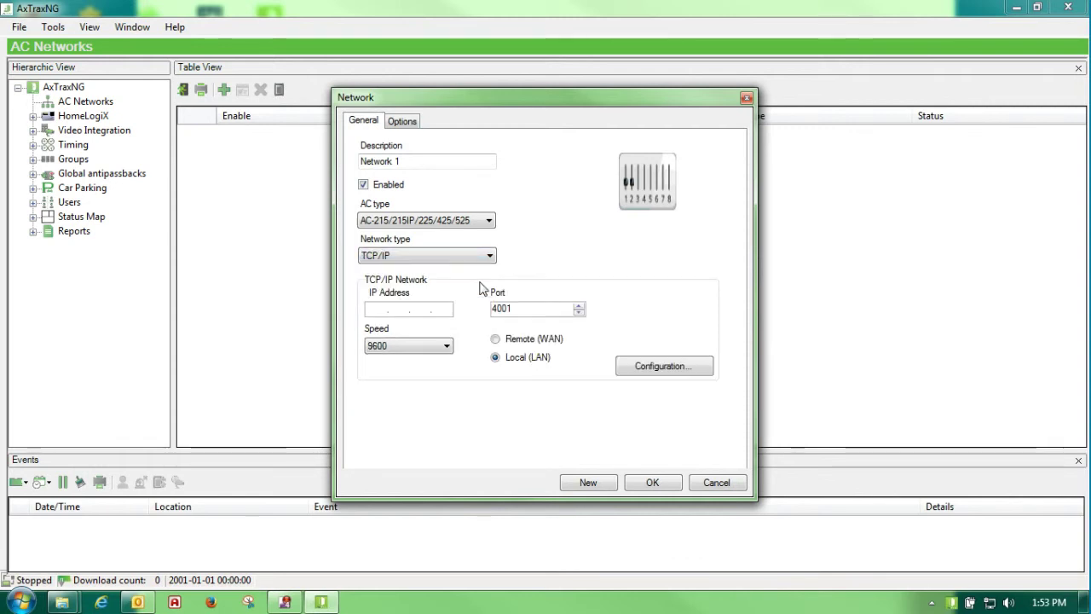
Step: Open the network's TCP/IP configuration and set the gateway type of device 00:50:C2:D1:0C:7D to MD-IP32 On Board
left_click(653, 368)
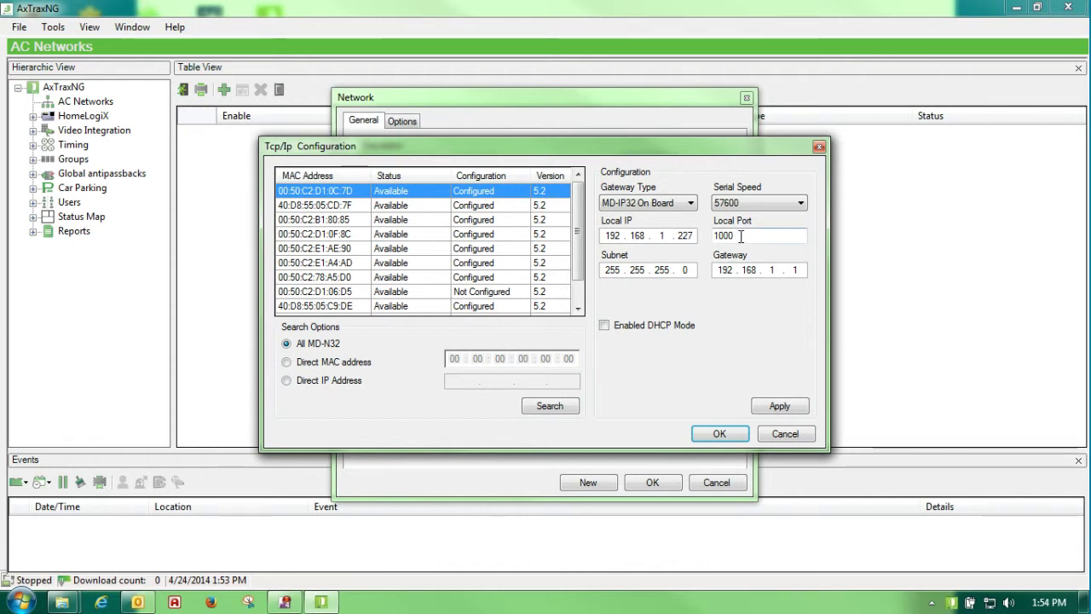
left_click(688, 207)
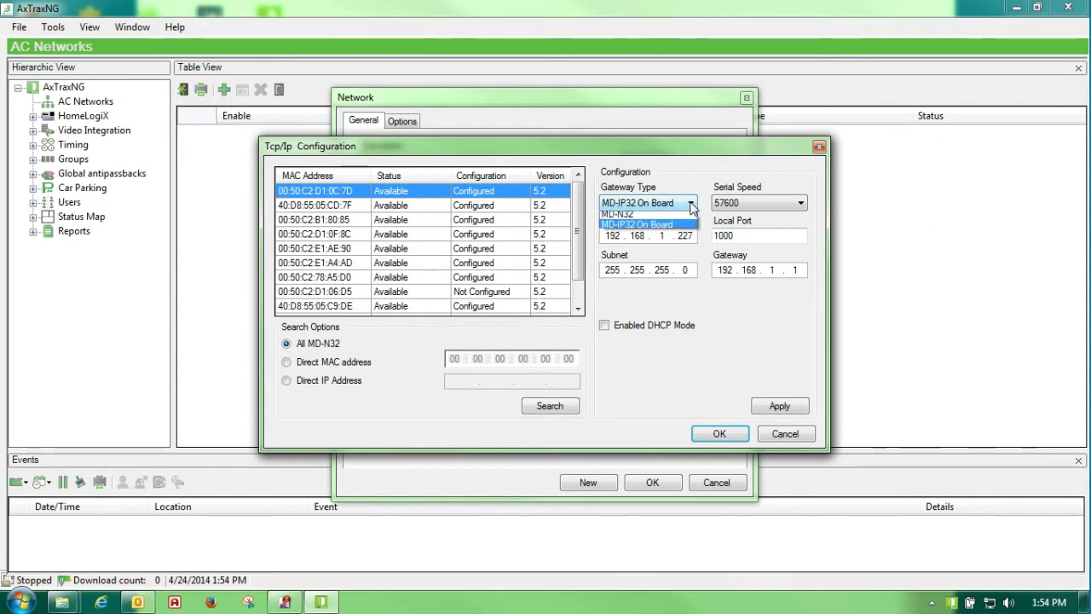
left_click(671, 228)
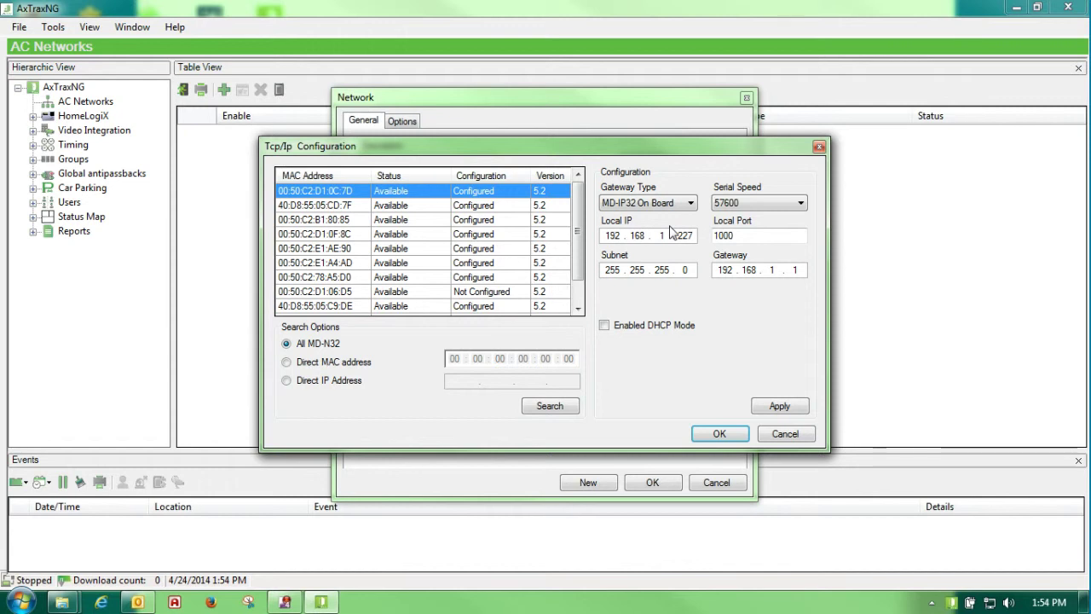
left_click(686, 206)
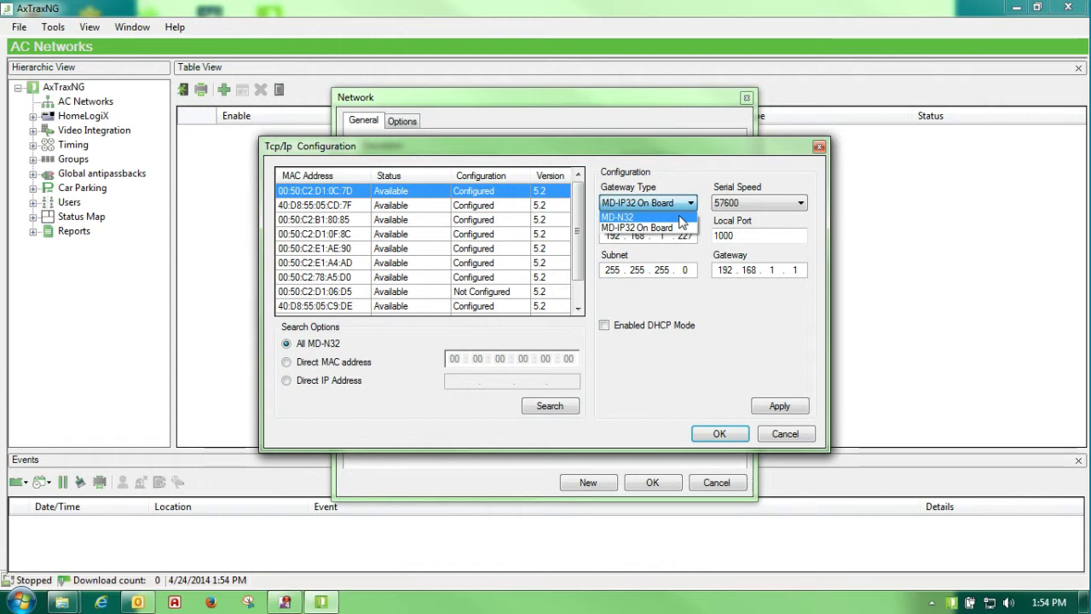
left_click(677, 229)
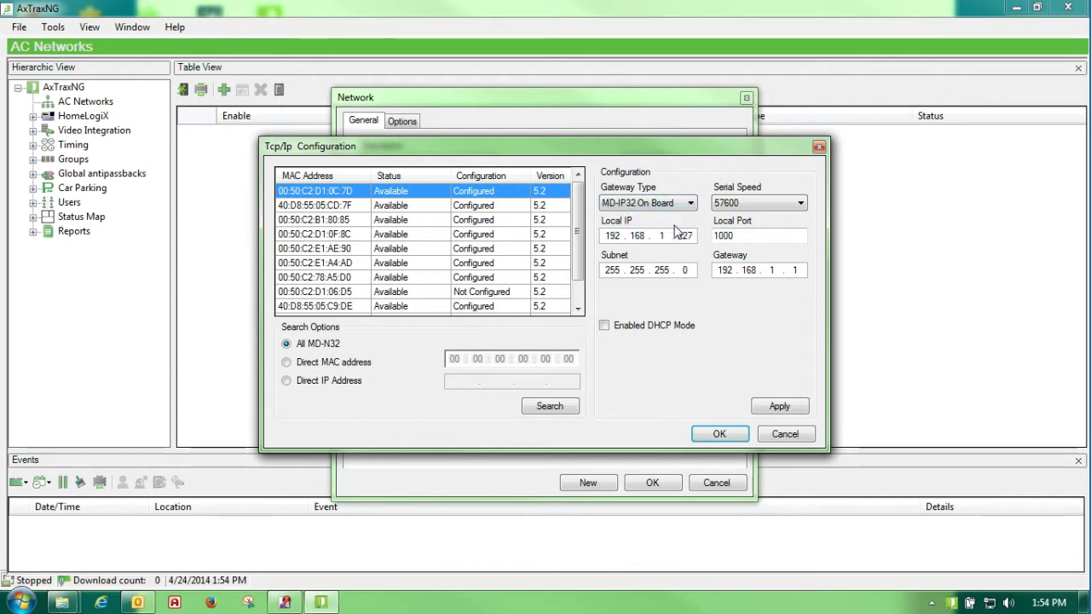
Step: Run ipconfig in a Command Prompt to check the computer's IPv4 address, subnet mask and default gateway, and close it
left_click(18, 600)
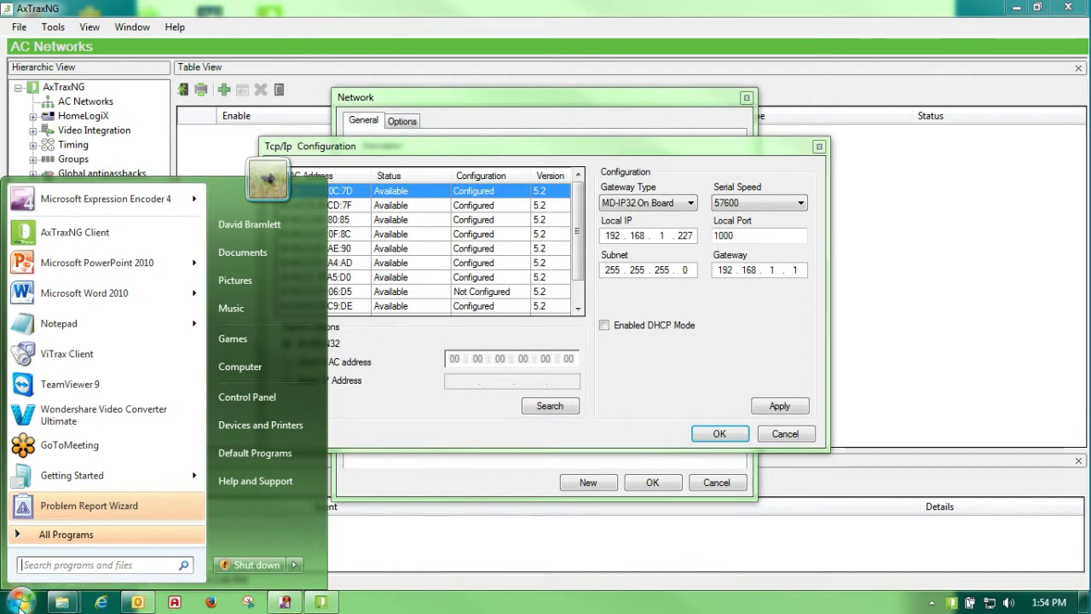
type("cmd")
key("Return")
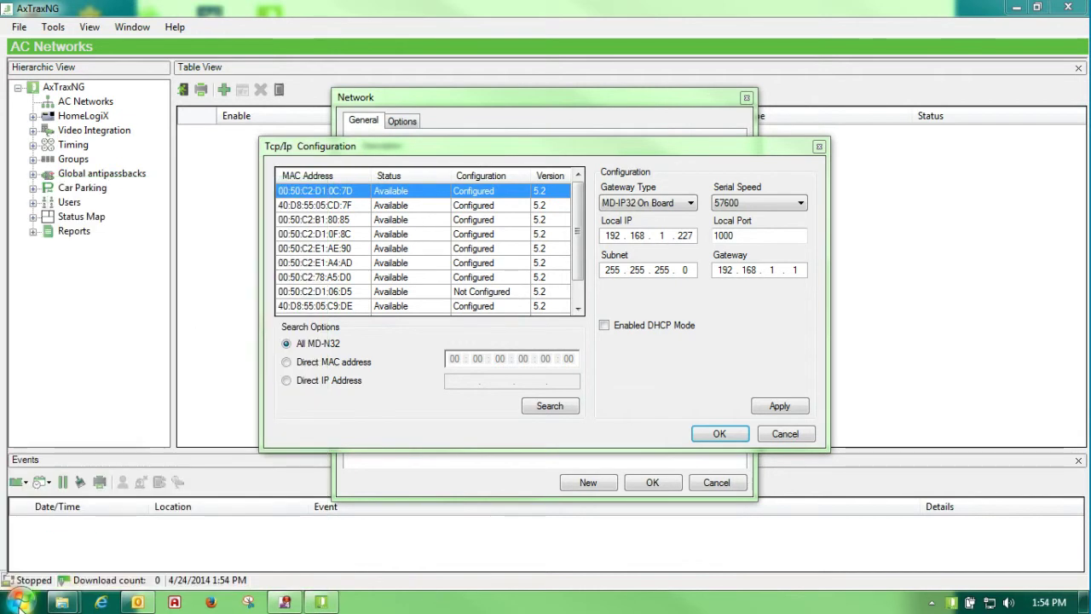
type("ip")
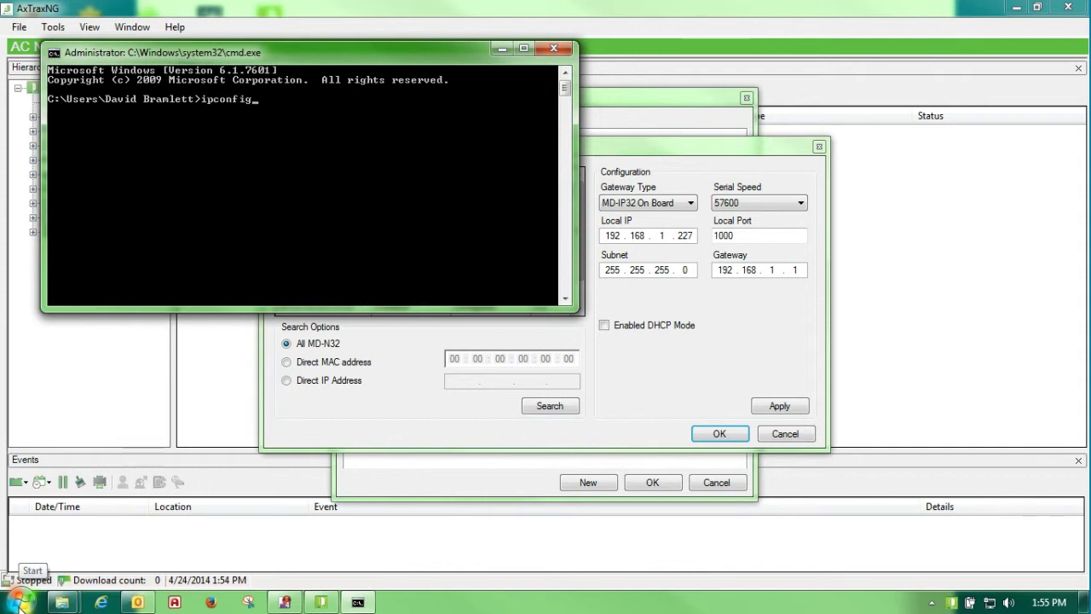
type("config")
key("Return")
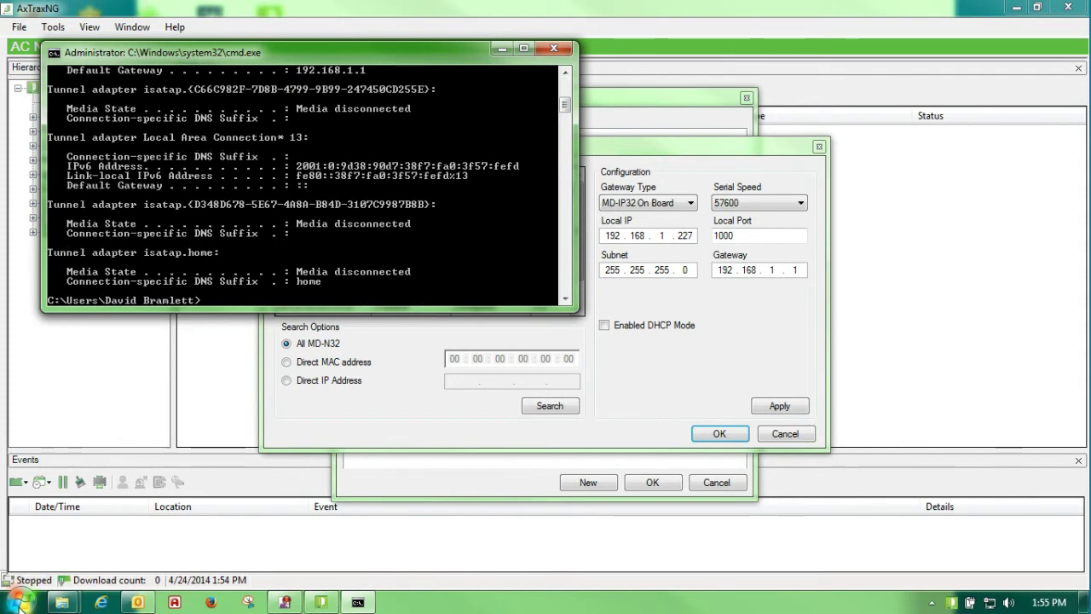
scroll(4, 511, "up", 3)
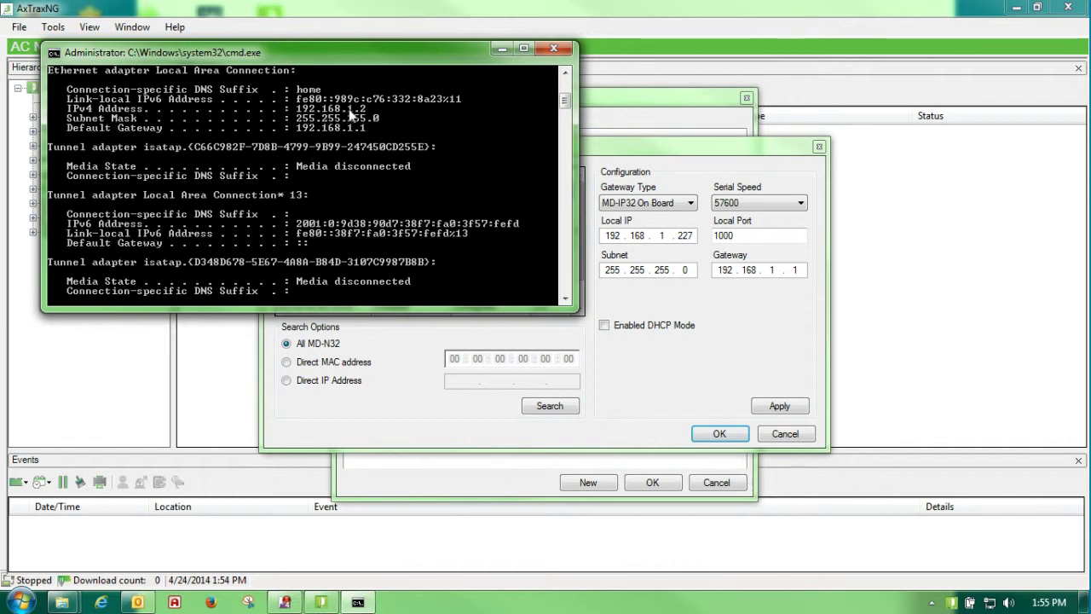
left_click(553, 50)
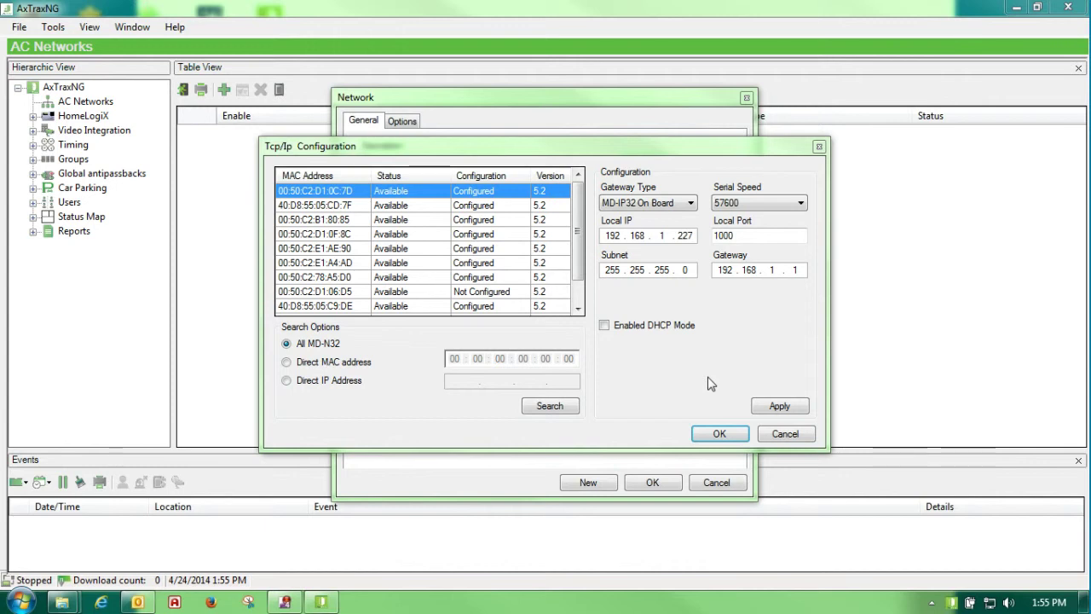
Step: Apply the TCP/IP settings to device 00:50:C2:D1:0C:7D and accept that device for the network
left_click(779, 407)
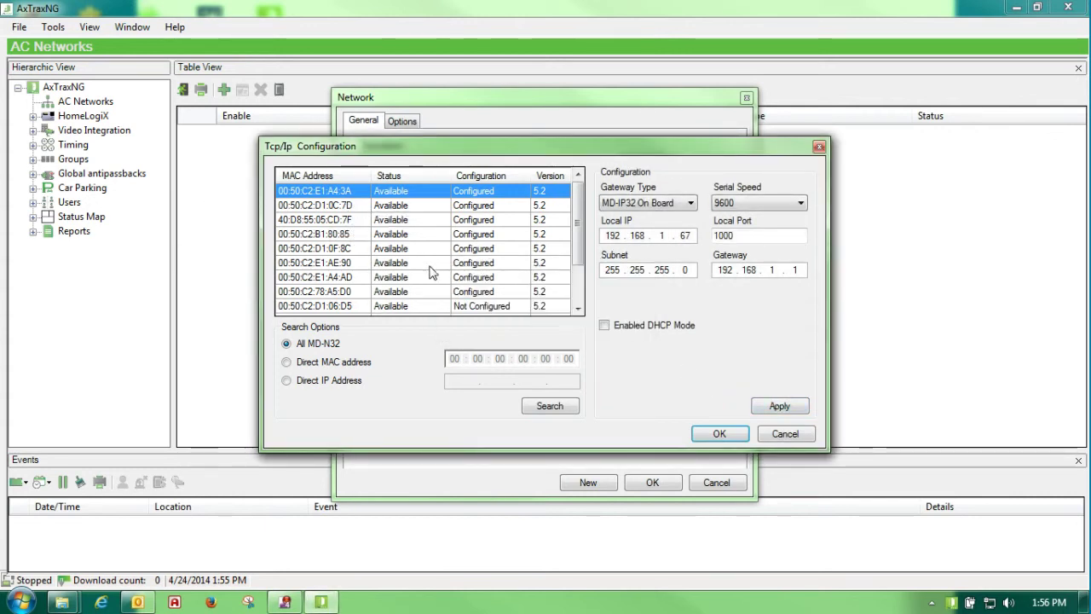
left_click(430, 206)
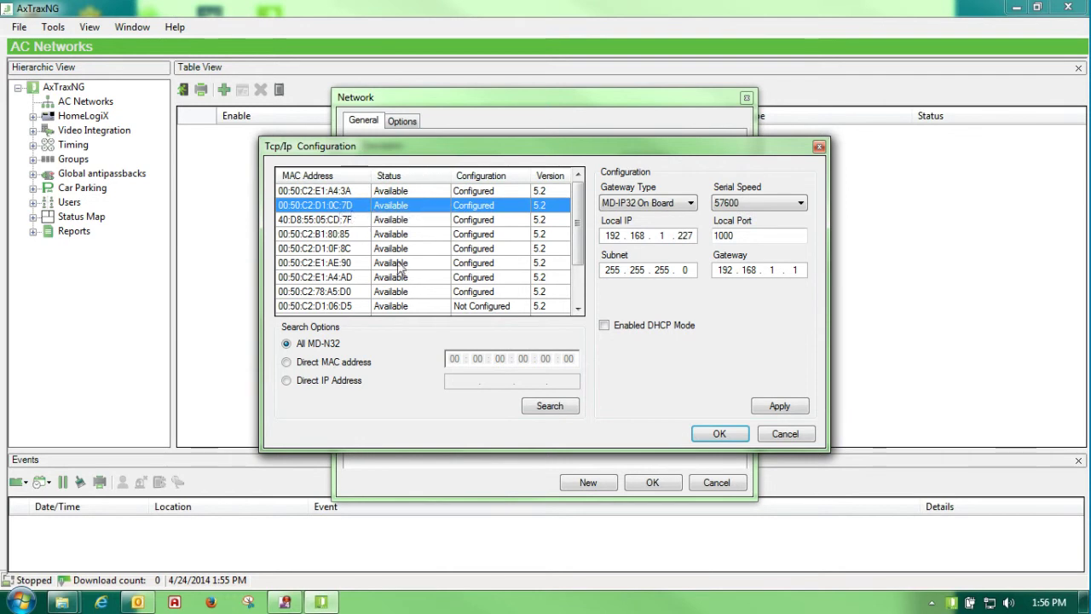
left_click(714, 434)
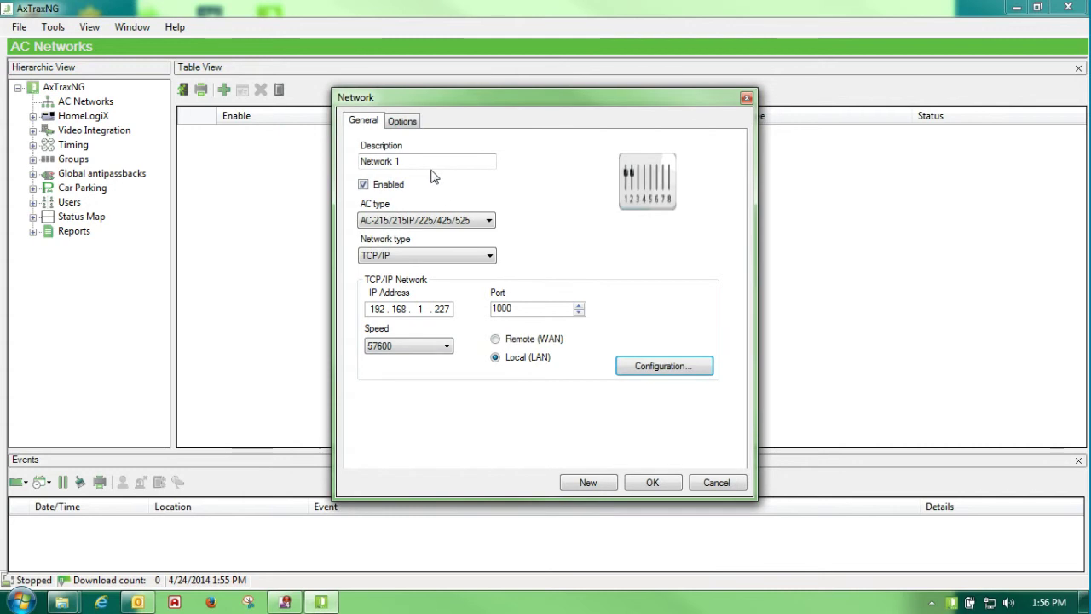
Step: Name the new TCP/IP network "Test" and save it
left_click_drag(417, 161, 320, 166)
type("Test")
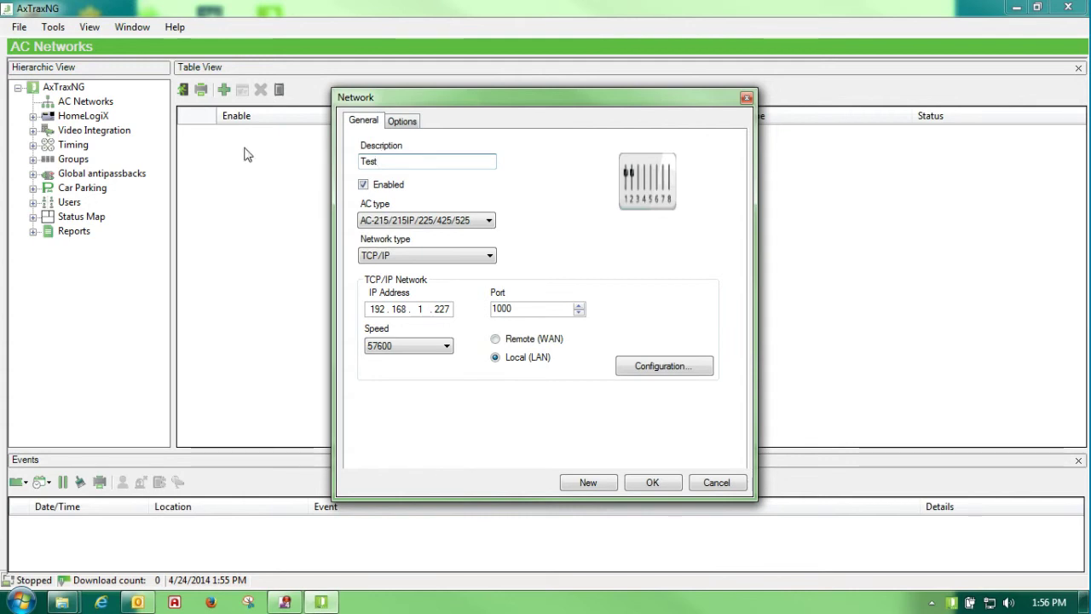
left_click(640, 489)
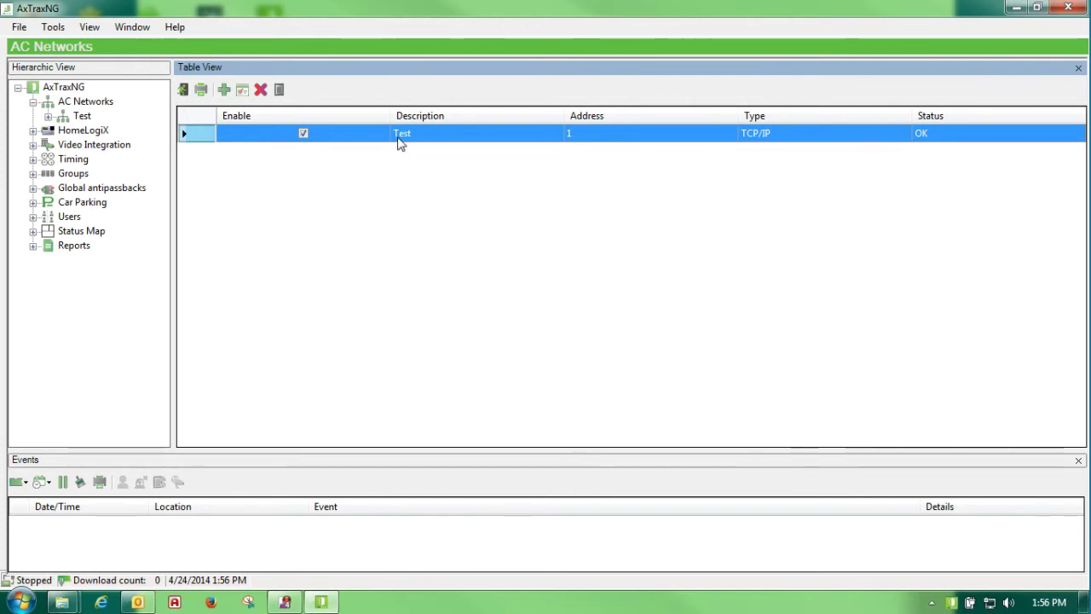
Step: Search the Test network for connected panels and add the AC-225 panel 1\Panel 1
left_click(48, 117)
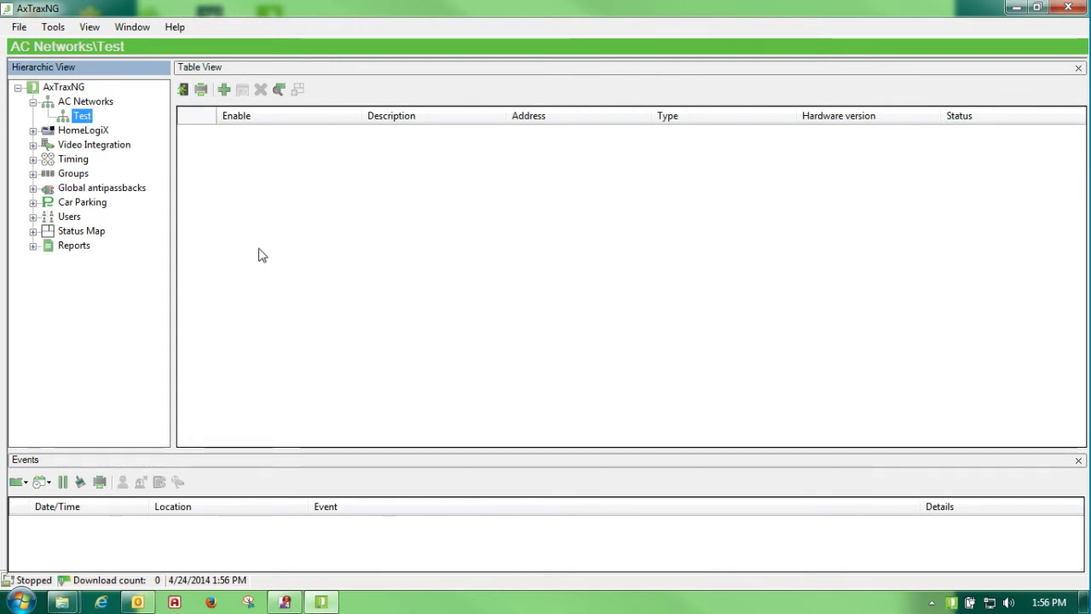
left_click(279, 91)
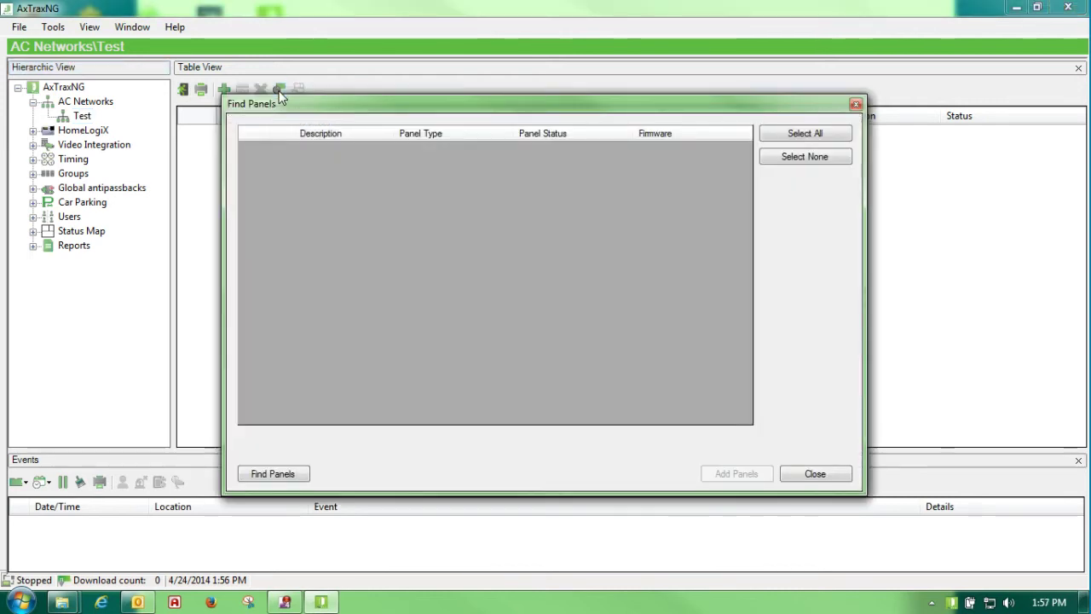
left_click(265, 476)
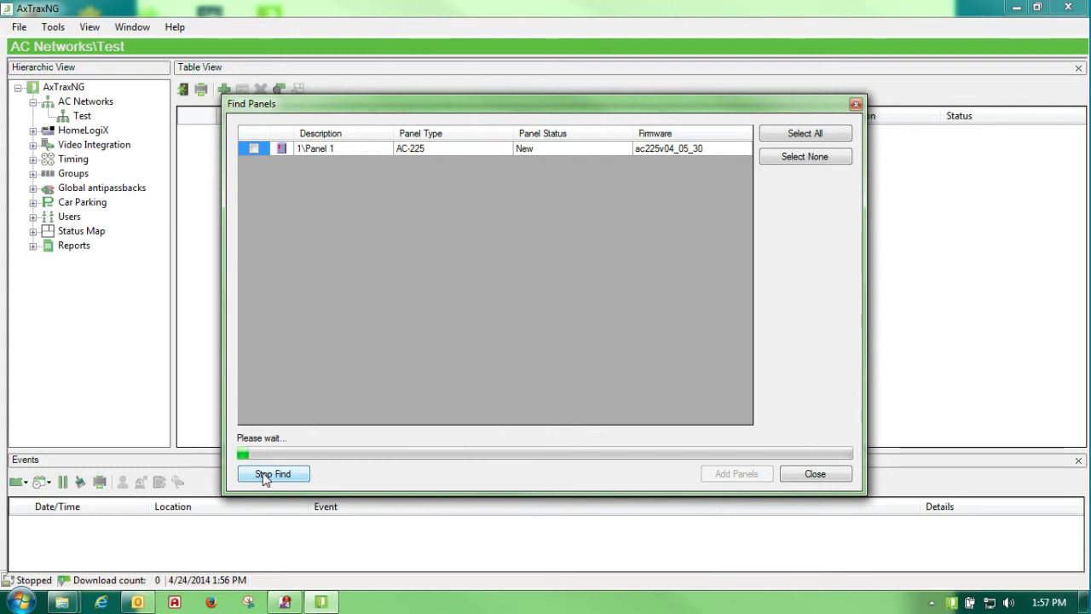
left_click(264, 476)
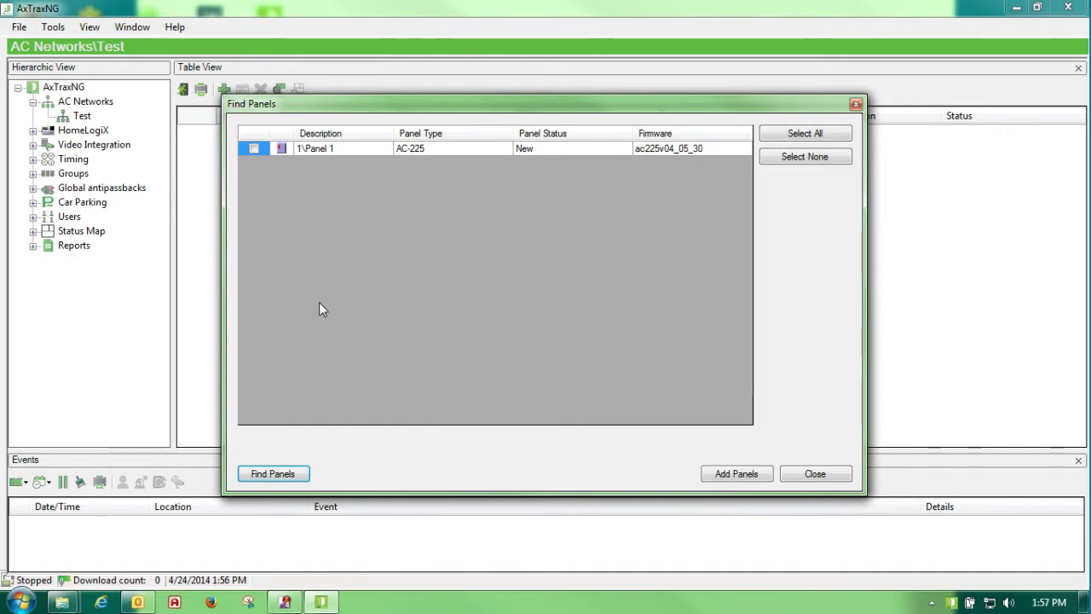
left_click(253, 148)
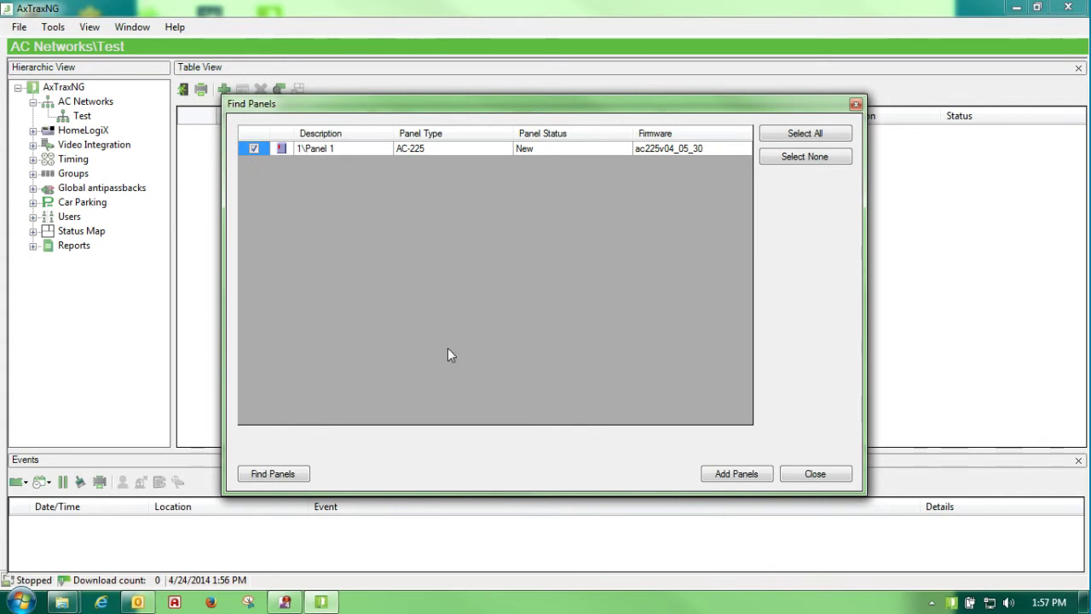
left_click(730, 477)
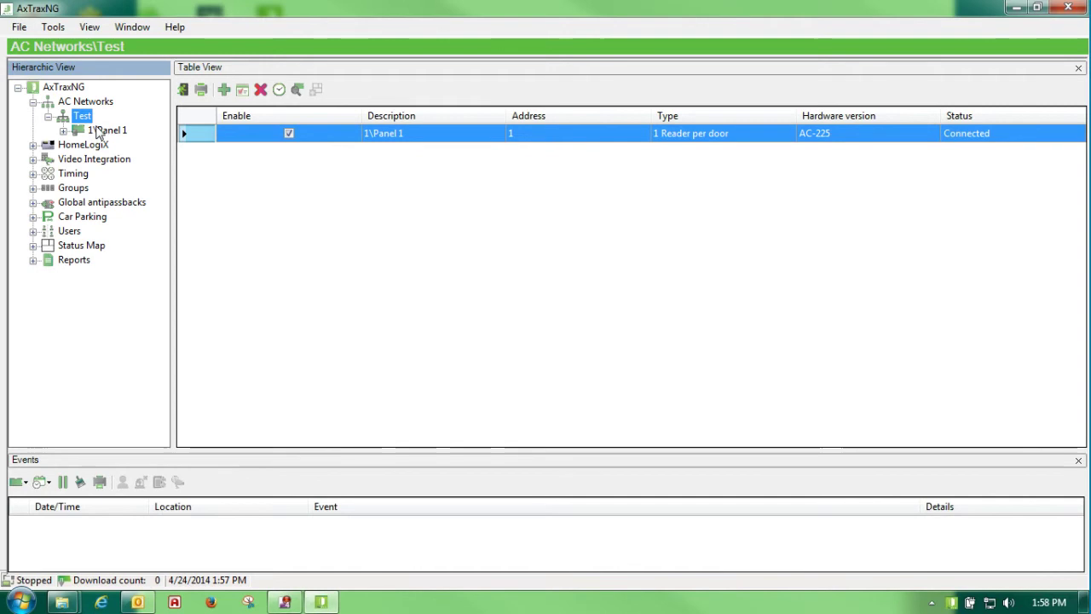
Step: Start the firmware update of 1\Panel 1 using the file ac225v04_05_30.hex
left_click(101, 132)
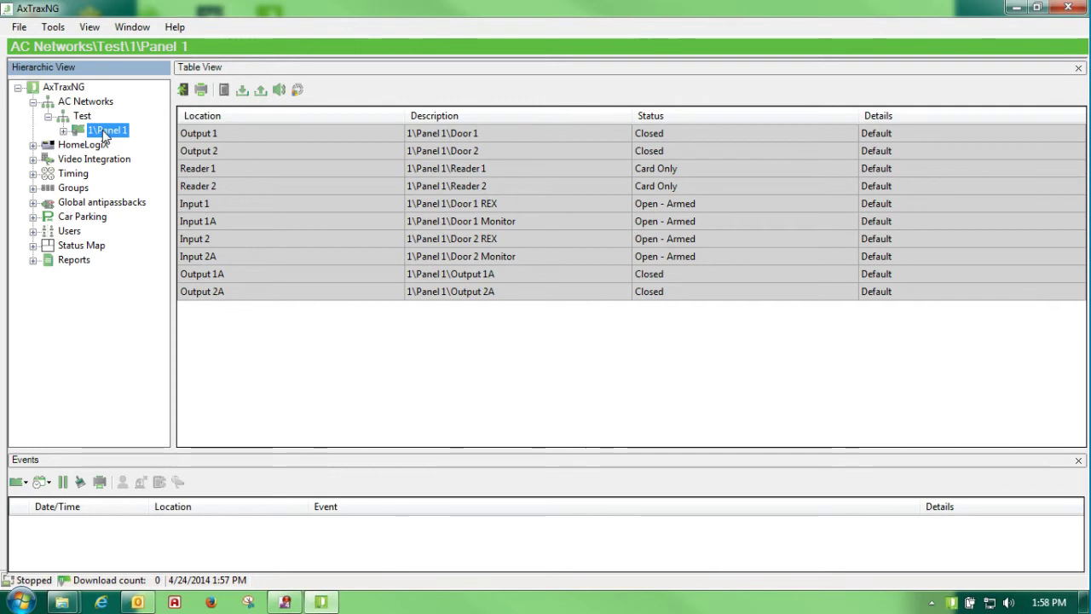
left_click(298, 90)
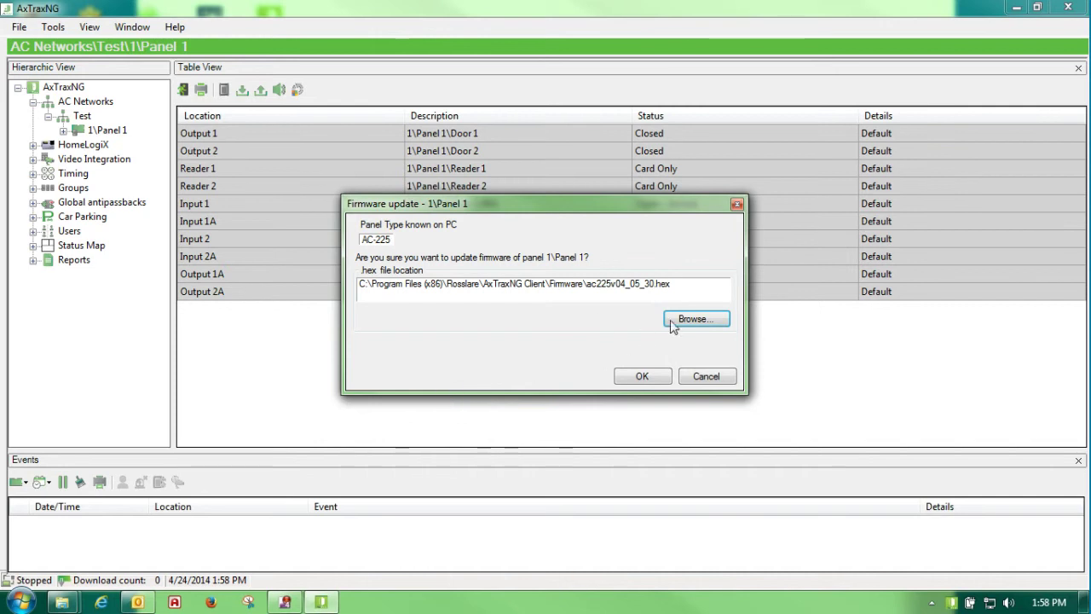
left_click(644, 378)
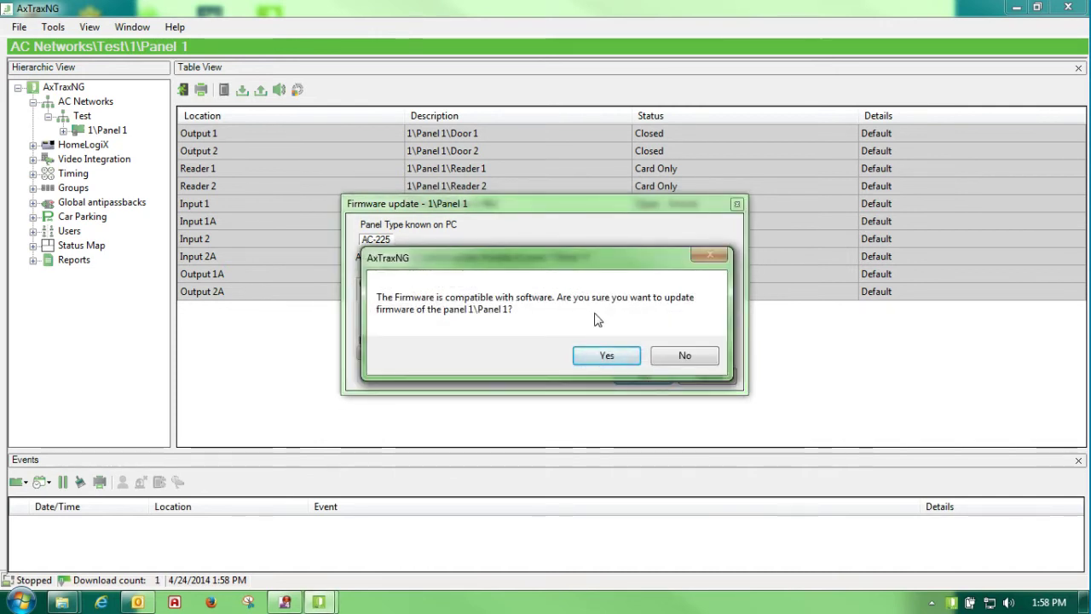
left_click(594, 358)
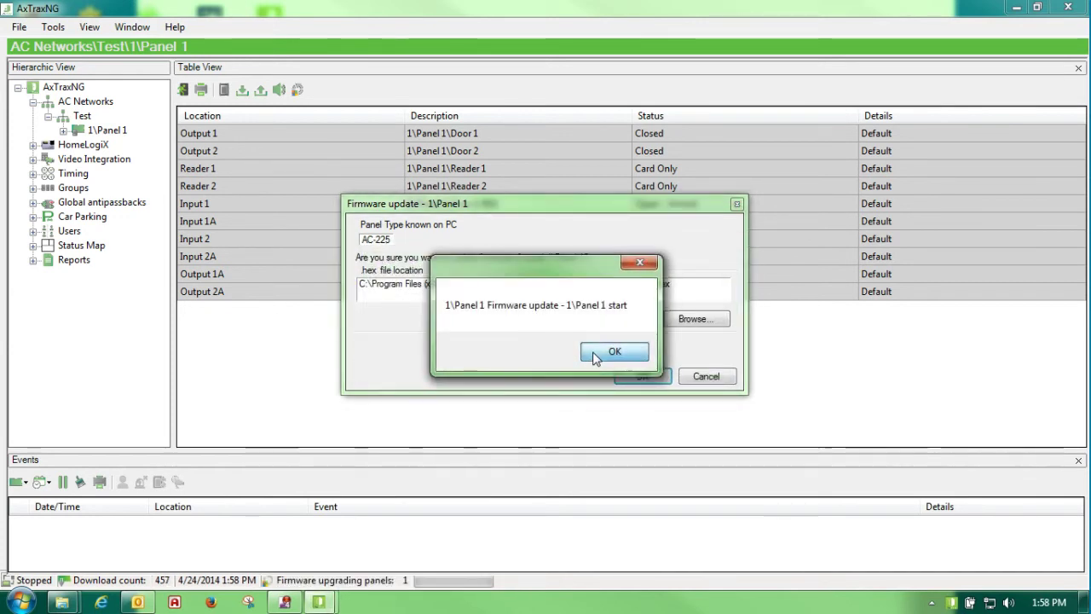
Step: Acknowledge the start notice for the firmware update of 1\Panel 1
left_click(614, 352)
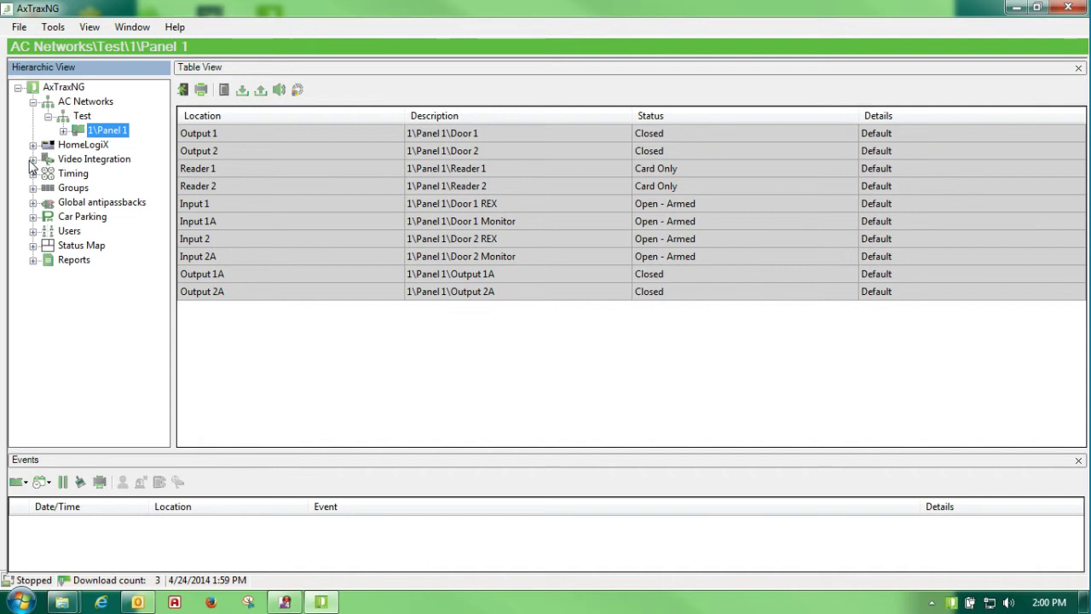
Step: Choose Export Configurations and Events in the database options with the Desktop as backup folder, and cancel the export
left_click(56, 33)
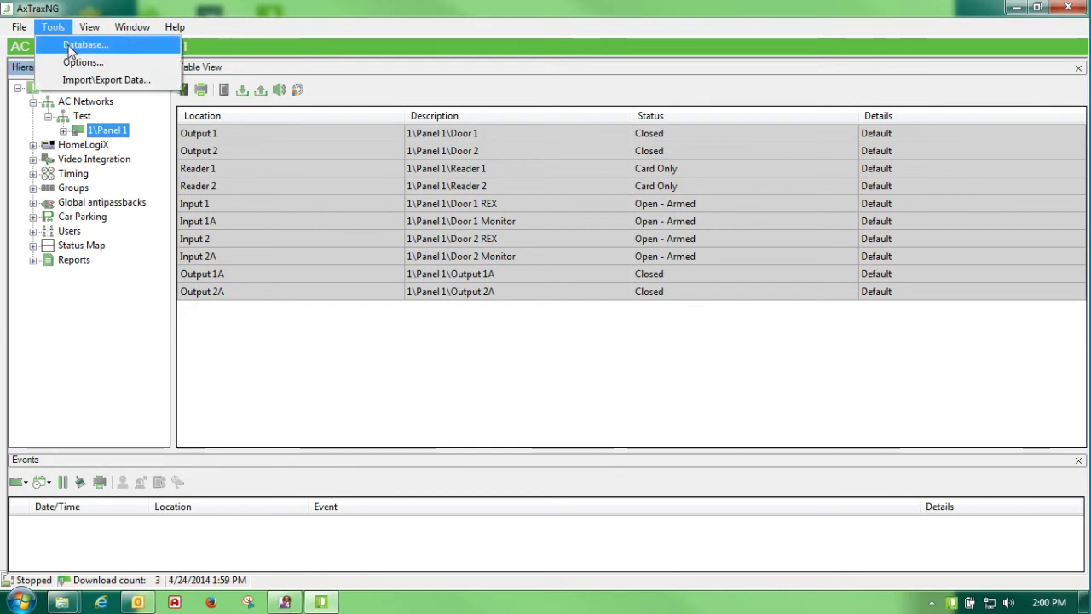
left_click(75, 44)
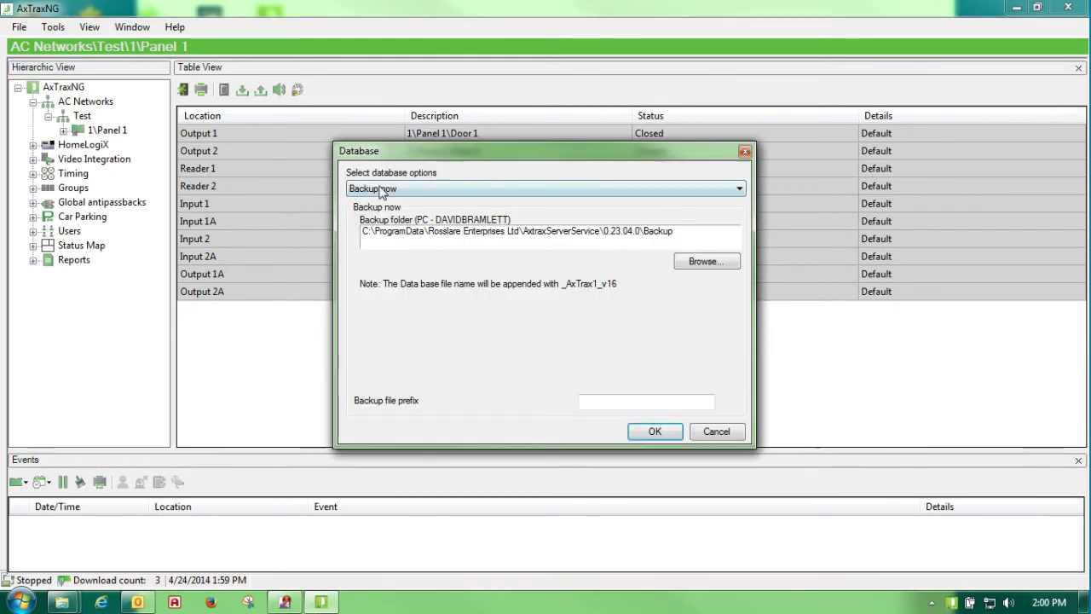
left_click(733, 193)
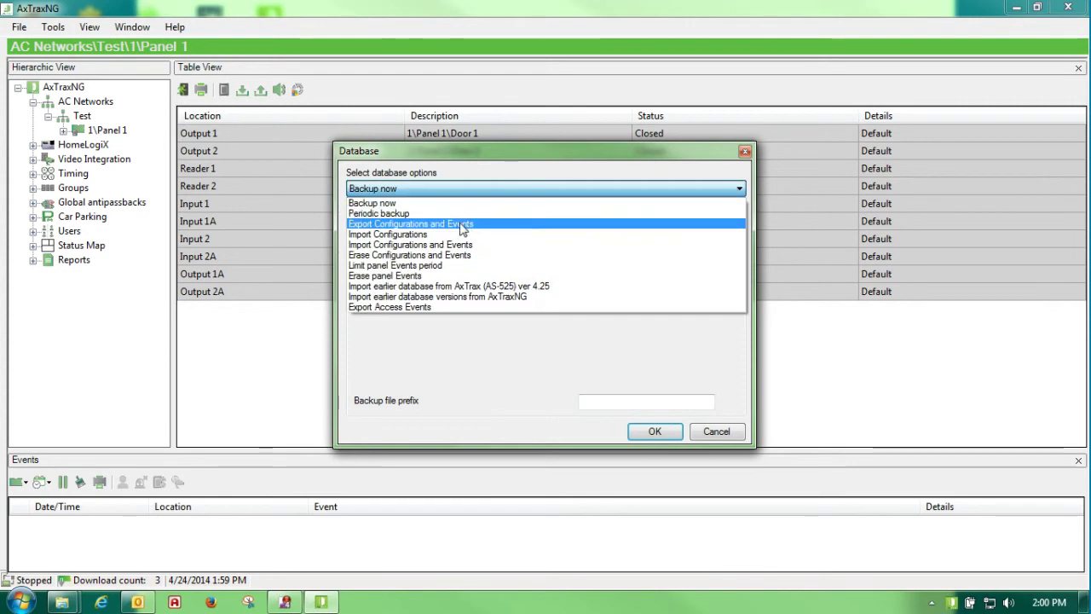
left_click(461, 226)
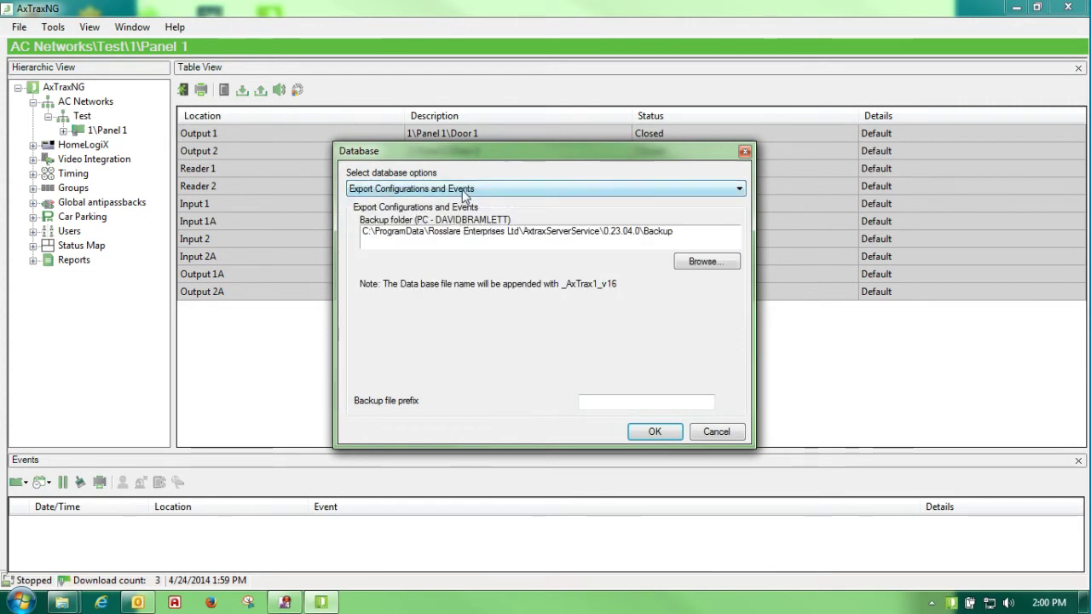
left_click(704, 262)
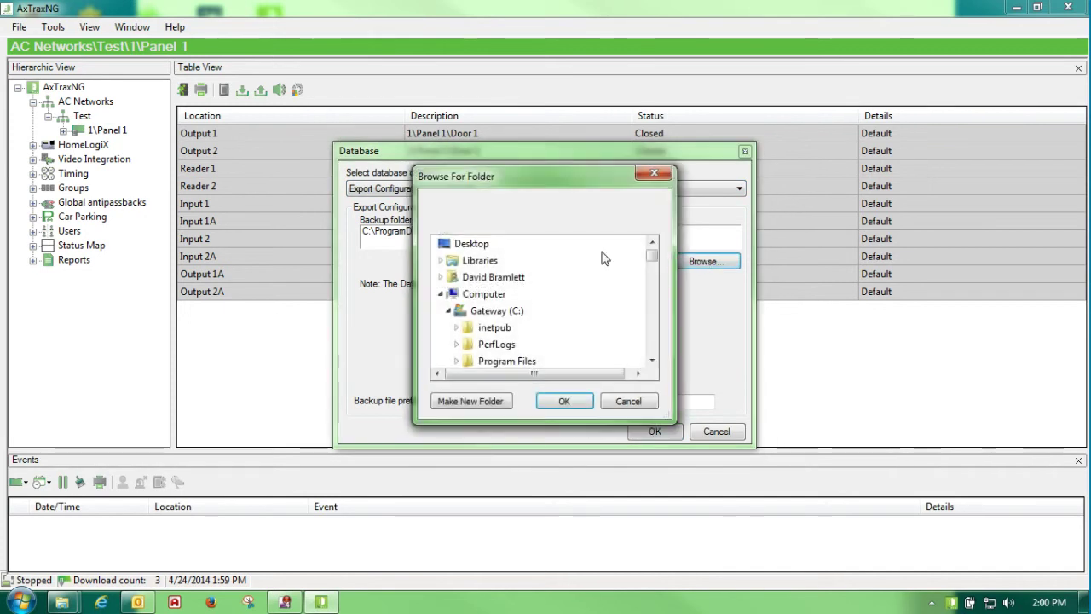
left_click(555, 399)
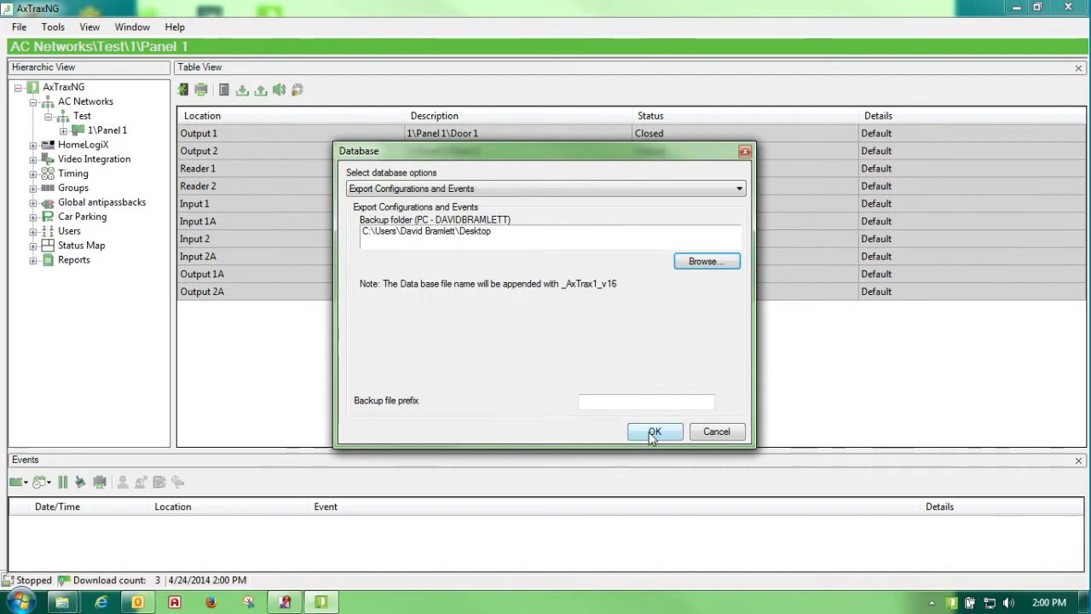
left_click(716, 431)
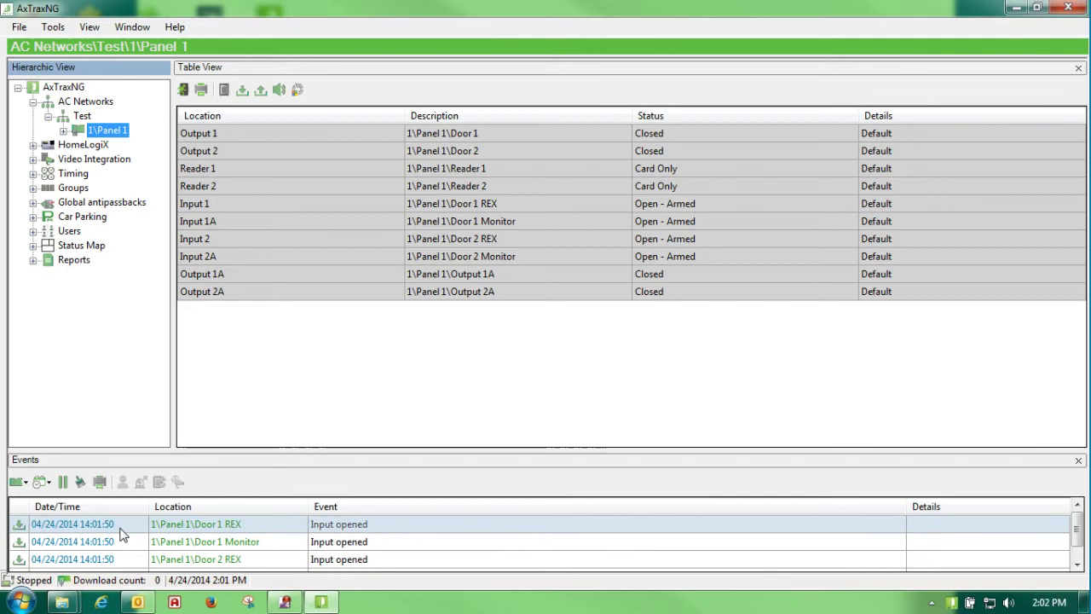
Step: Manually open Door 1 and Door 2 of 1\Panel 1 momentarily with the 0:04 timer, and close the door operation window
left_click(182, 89)
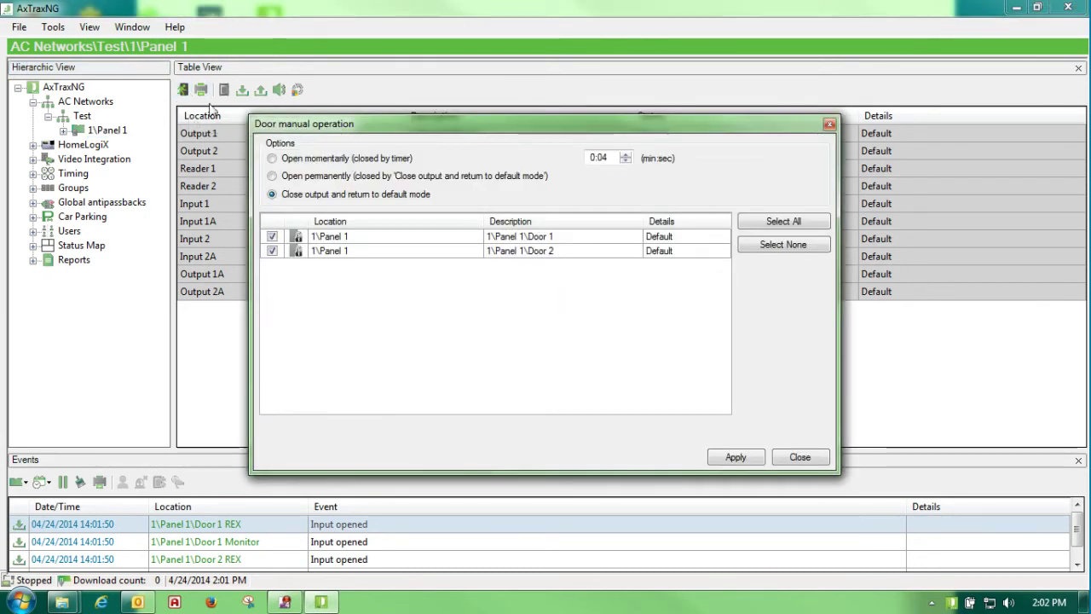
left_click(272, 158)
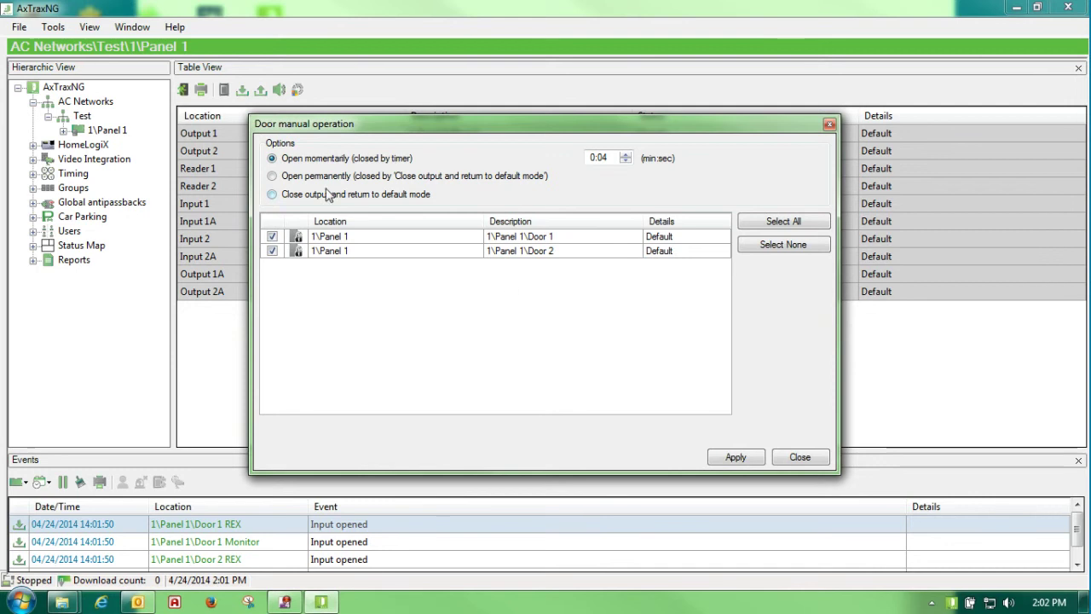
left_click(732, 458)
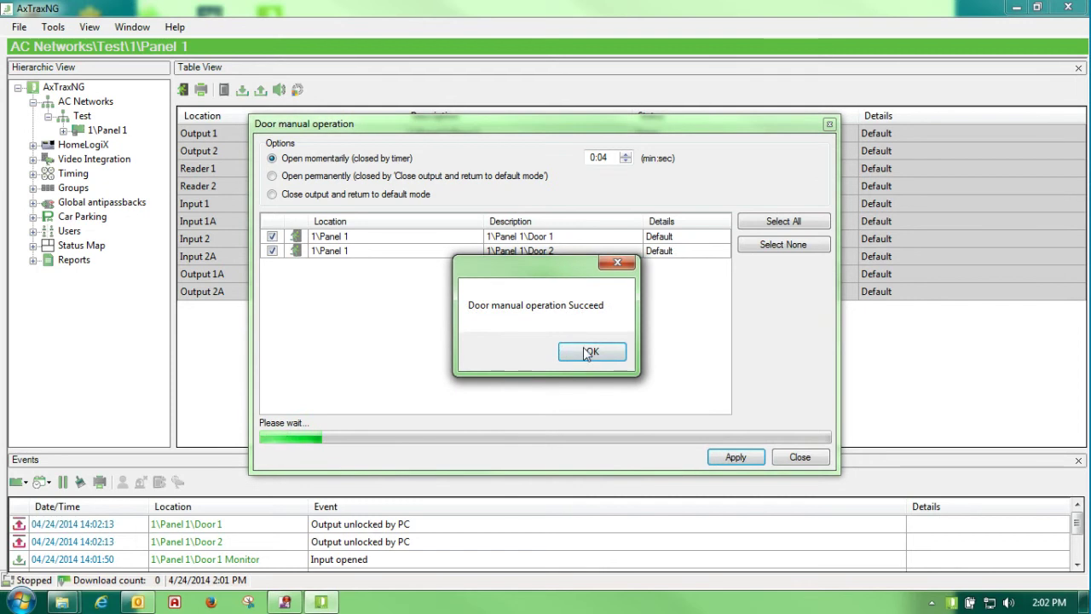
left_click(588, 355)
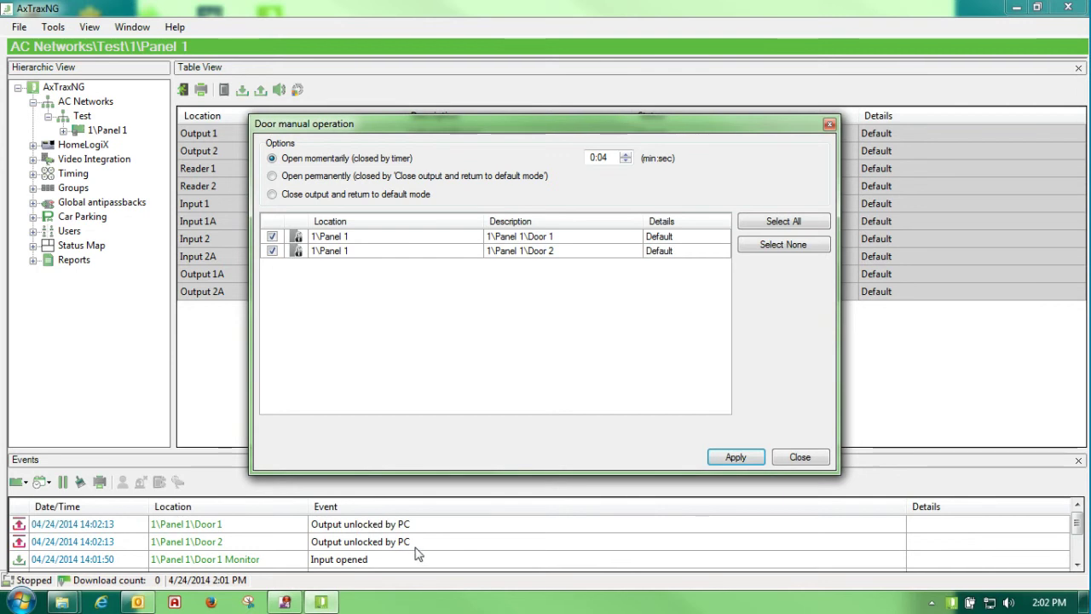
left_click(793, 456)
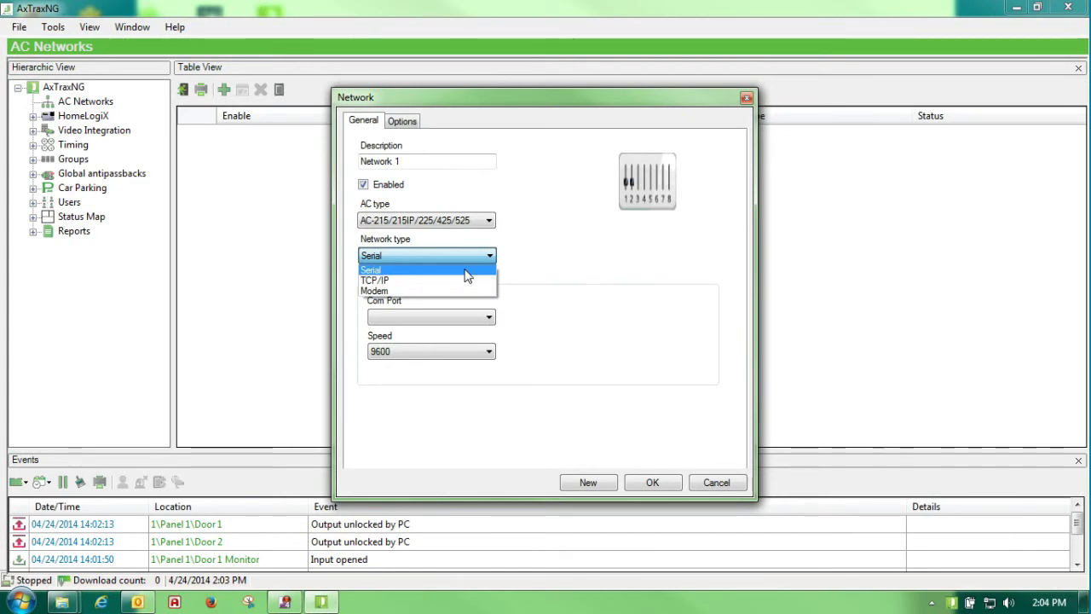
Step: Set the new network's type to Serial and its speed to 57600
left_click(465, 271)
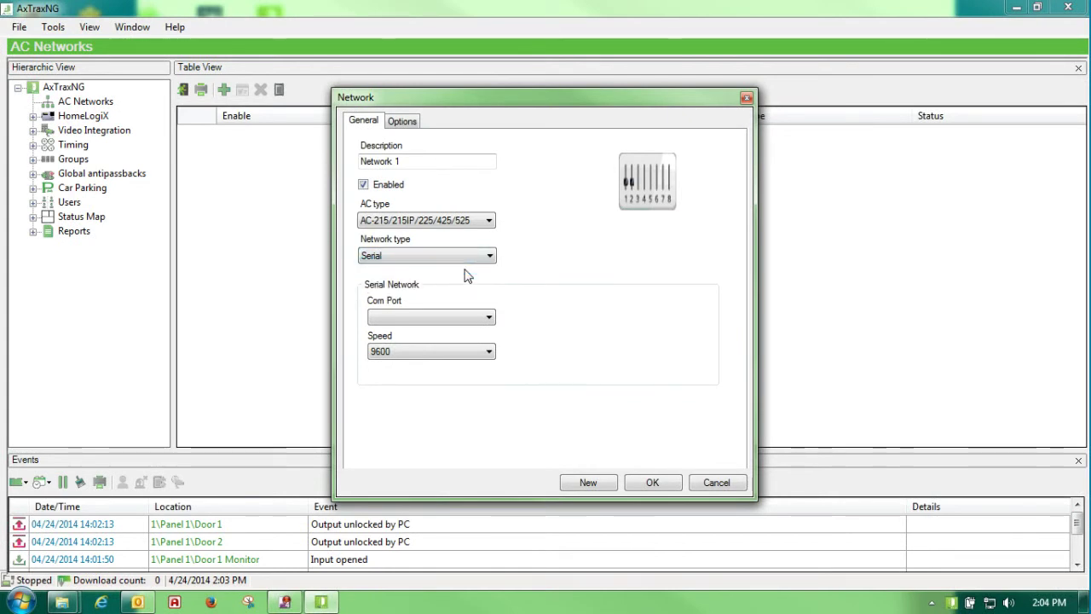
left_click(490, 355)
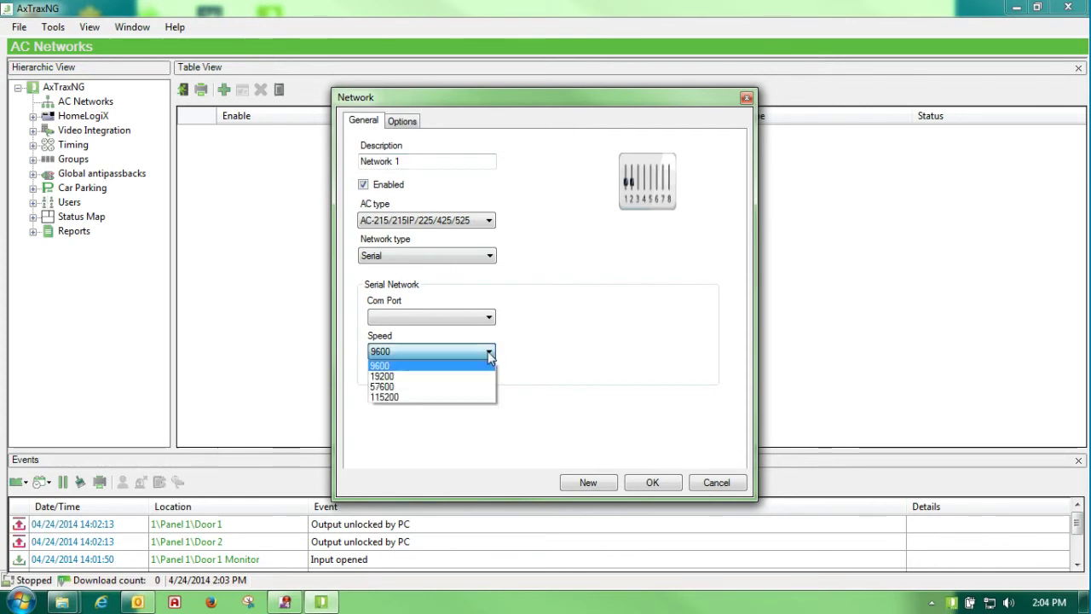
left_click(458, 388)
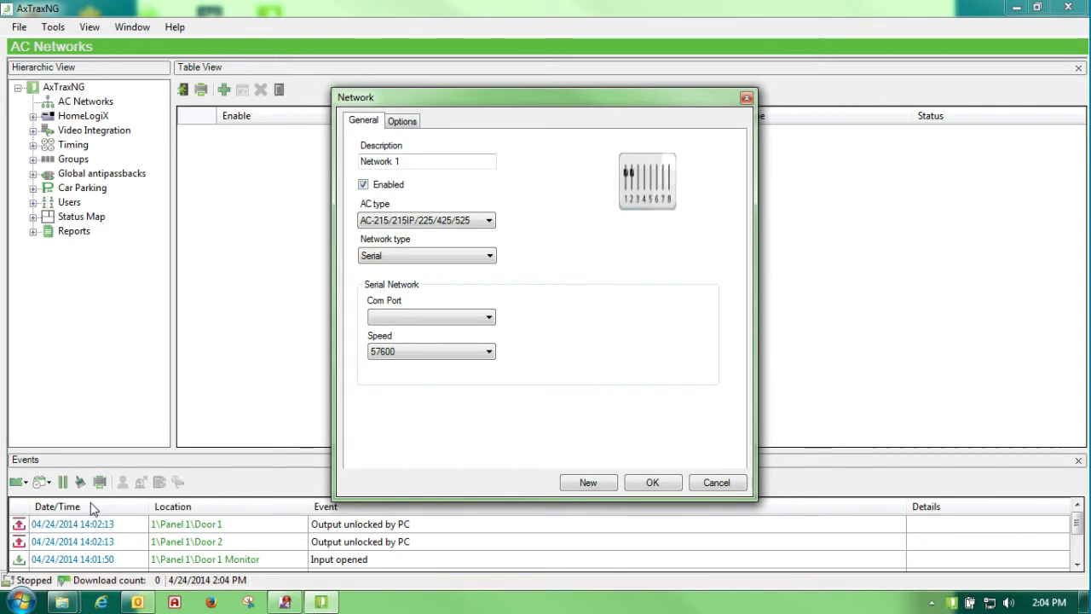
Step: Look up the USB serial port's COM number in the Windows Device Manager and return to the network settings
left_click(20, 602)
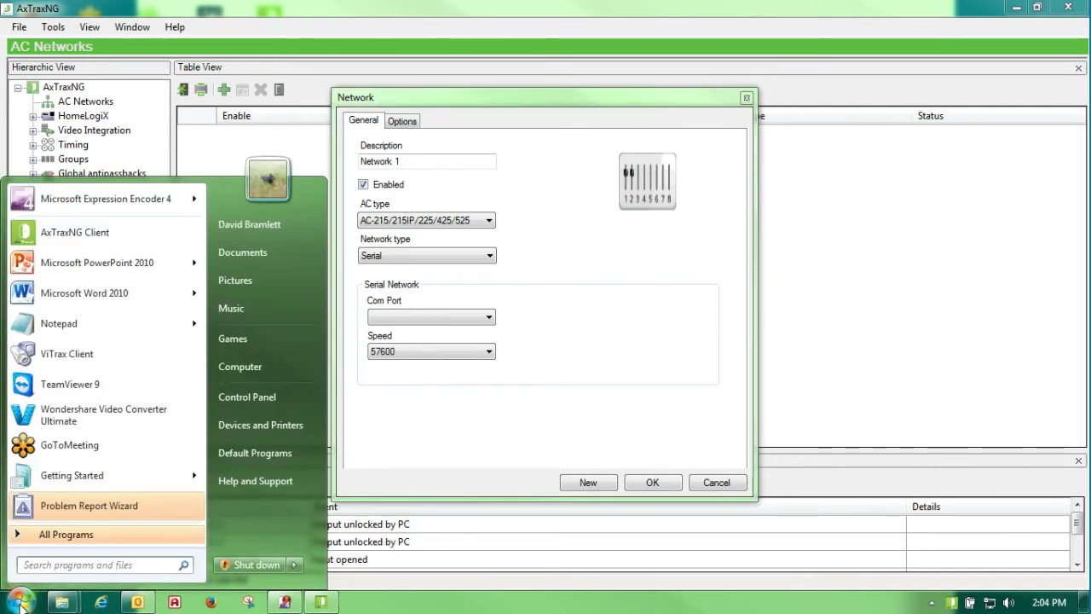
right_click(250, 369)
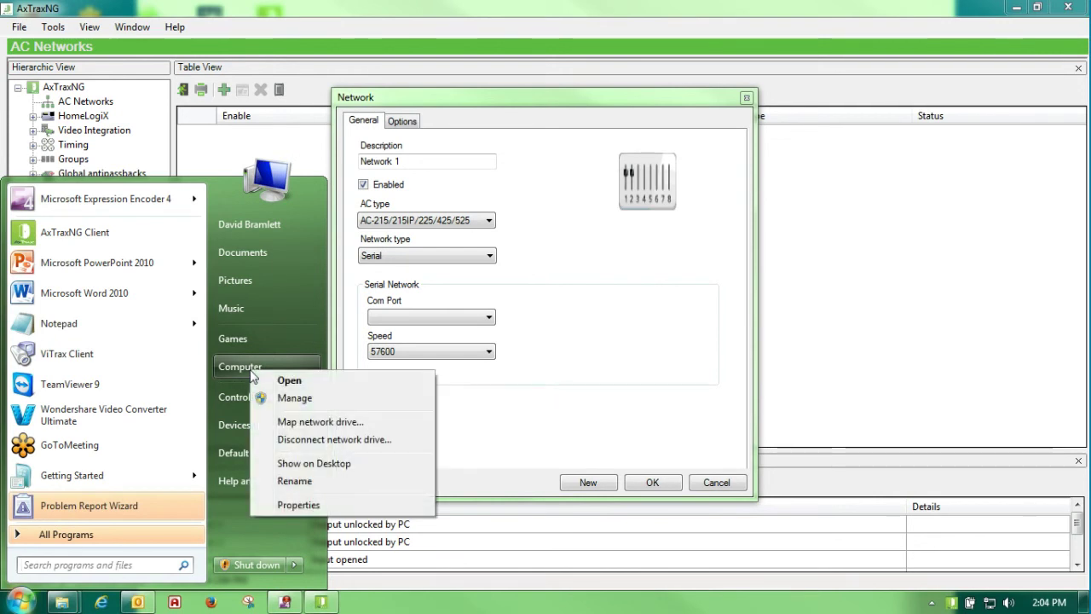
left_click(281, 506)
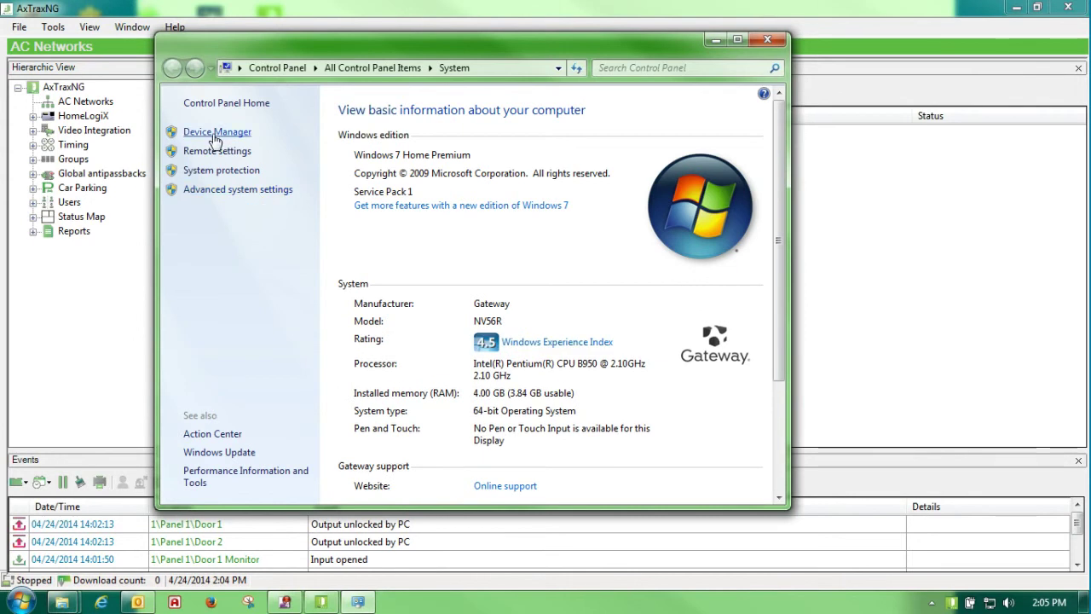
left_click(210, 132)
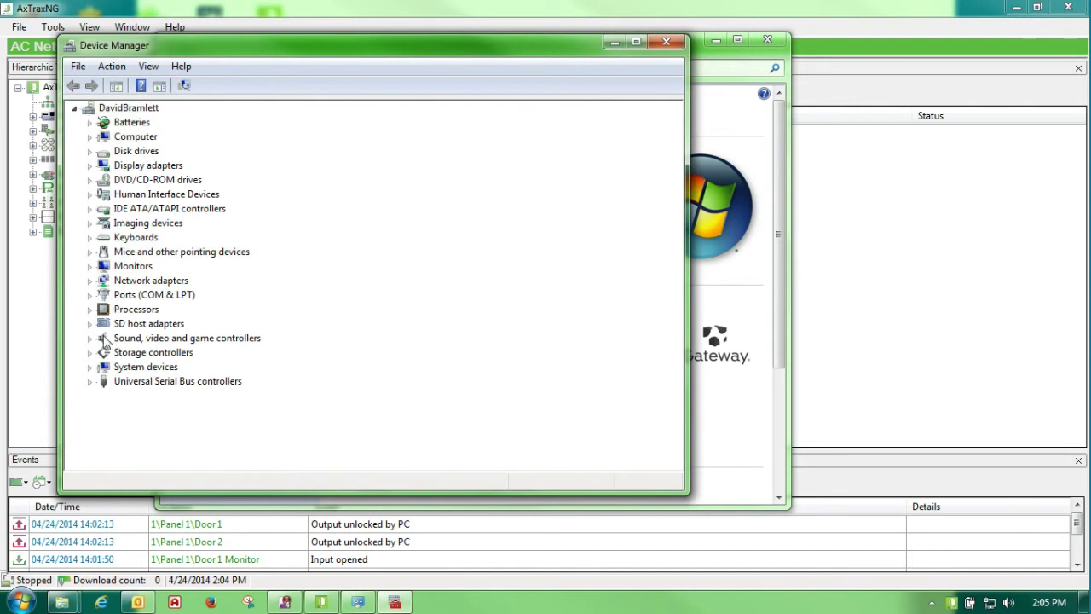
left_click(90, 294)
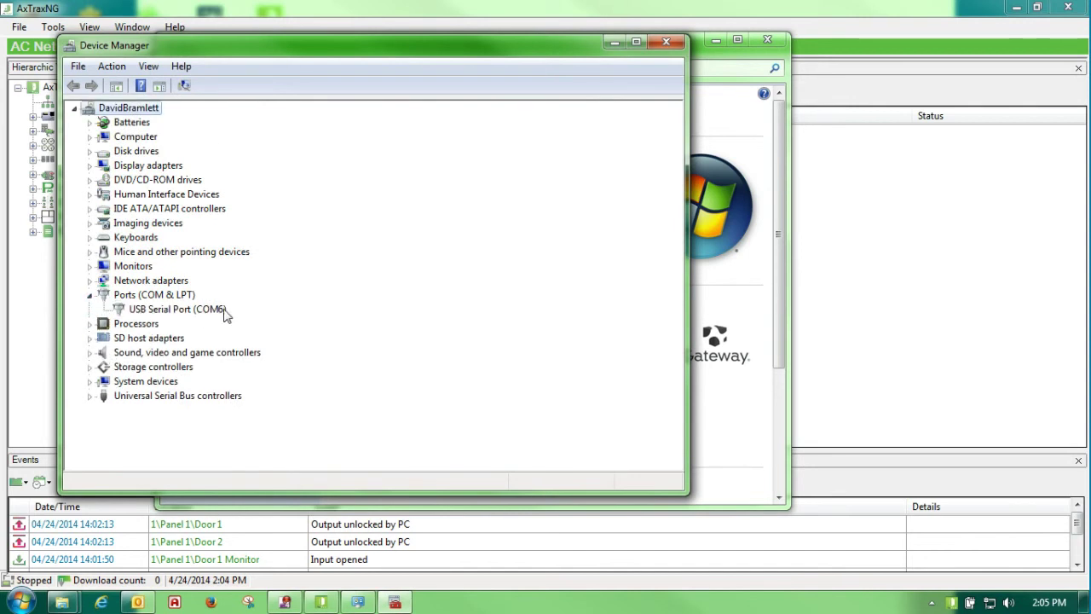
left_click(667, 43)
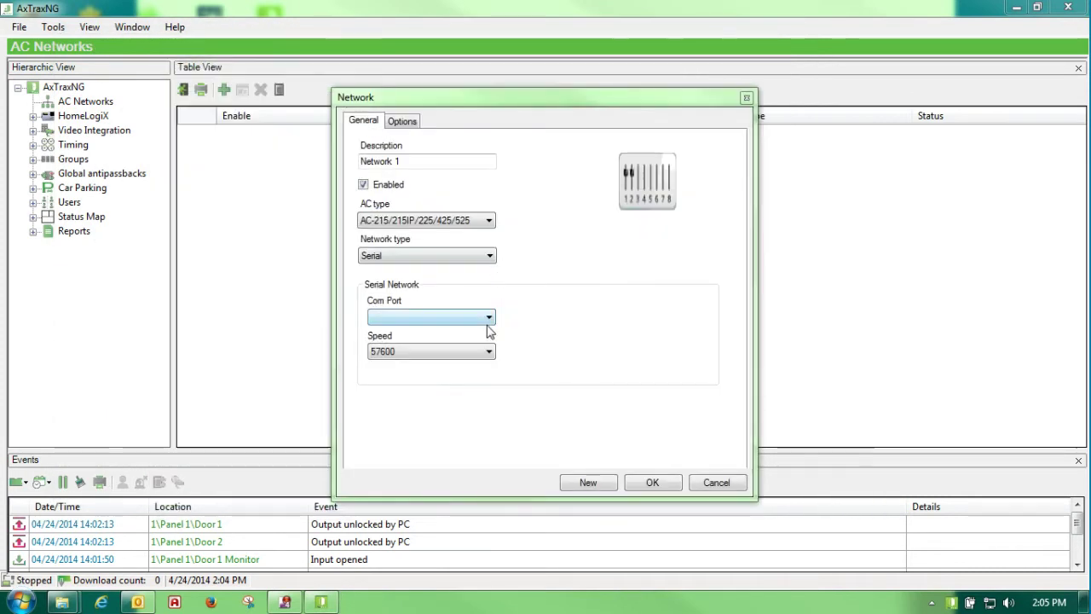
Step: Set the serial network's Com Port to 6 and save the network
left_click(489, 318)
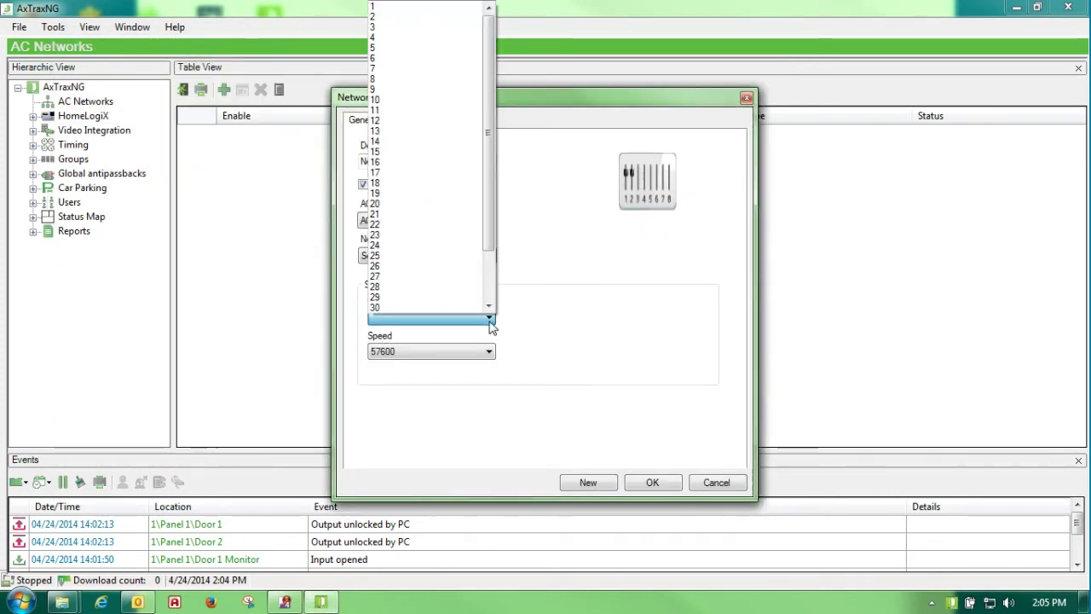
left_click(415, 58)
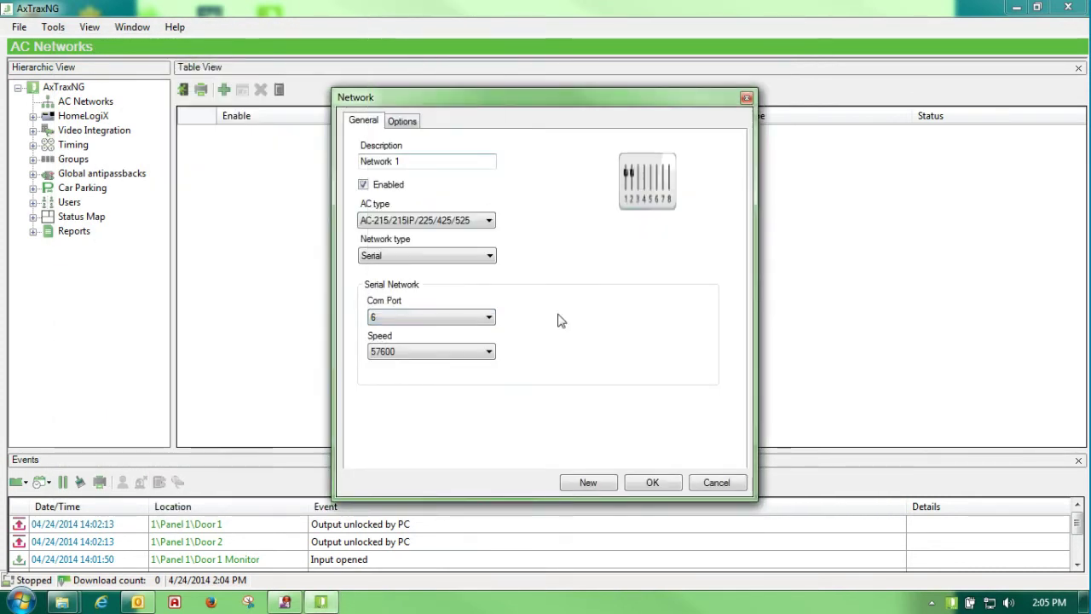
left_click(650, 483)
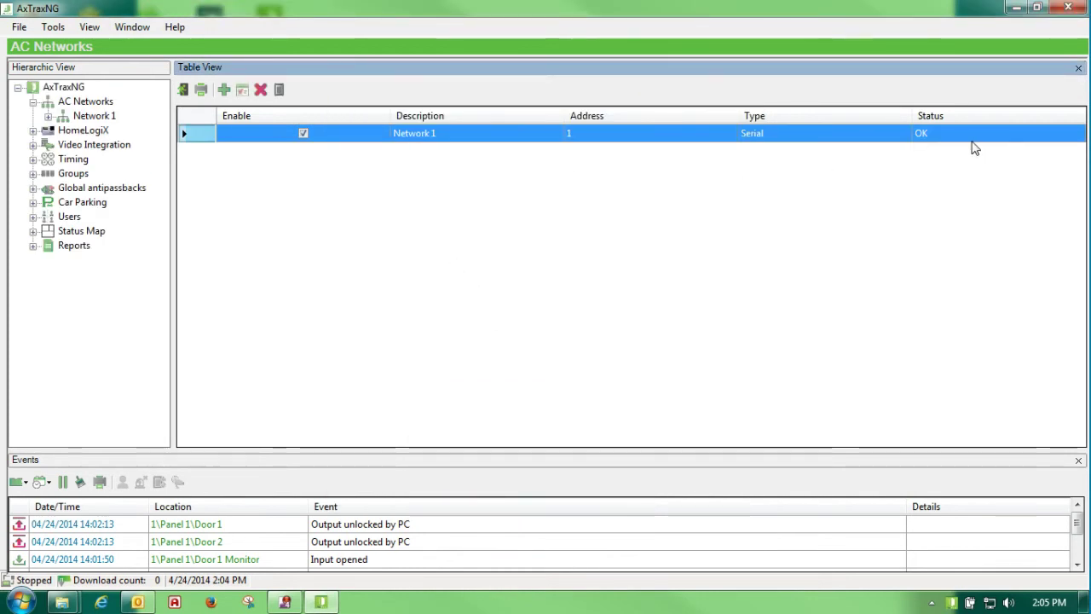
Step: Rename the serial network Network 1 as "test" and save it
double_click(421, 143)
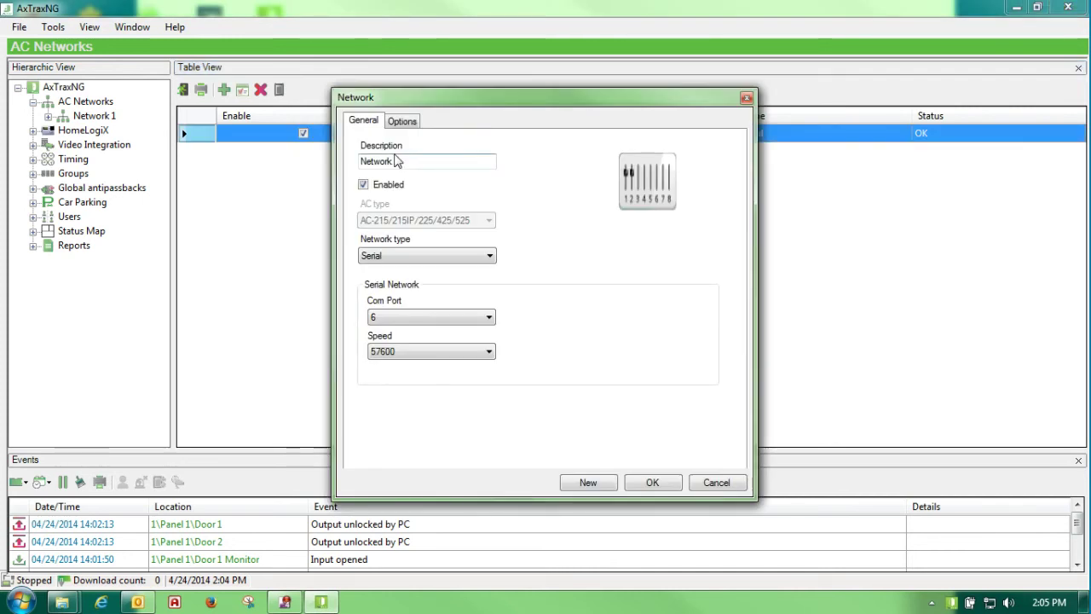
type("test")
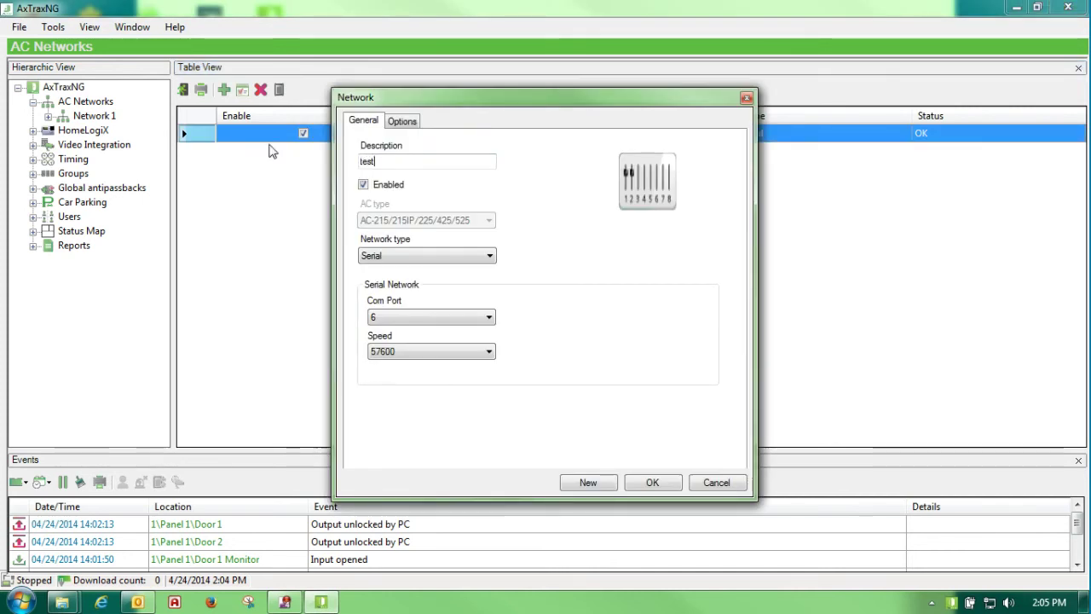
left_click(653, 483)
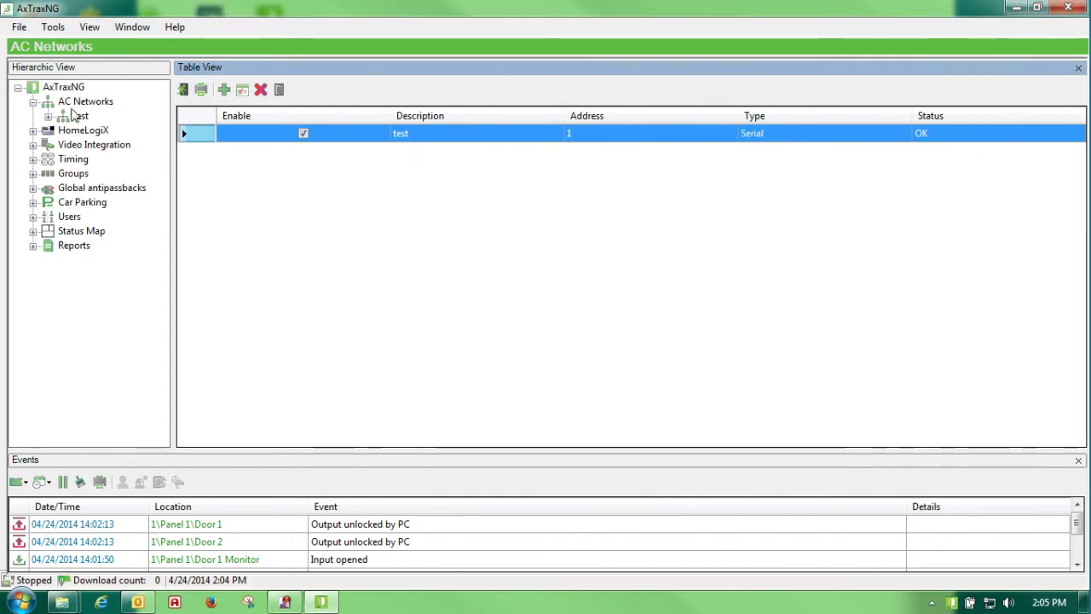
Step: Search the serial network test for connected panels, add the AC-225 panel 1\Panel 1, and expand the network in the tree
left_click(75, 117)
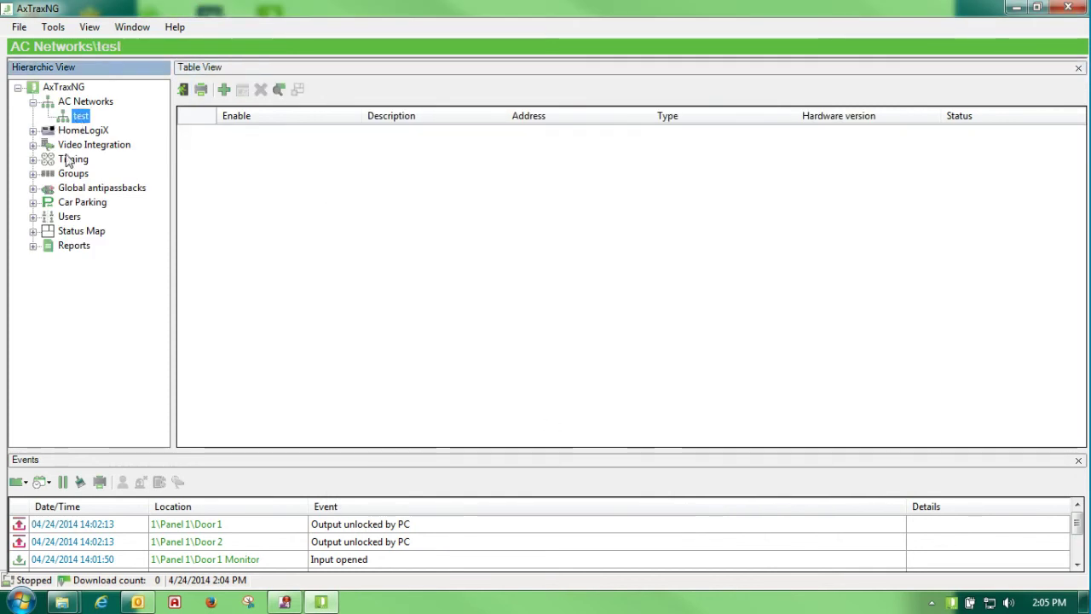
left_click(279, 90)
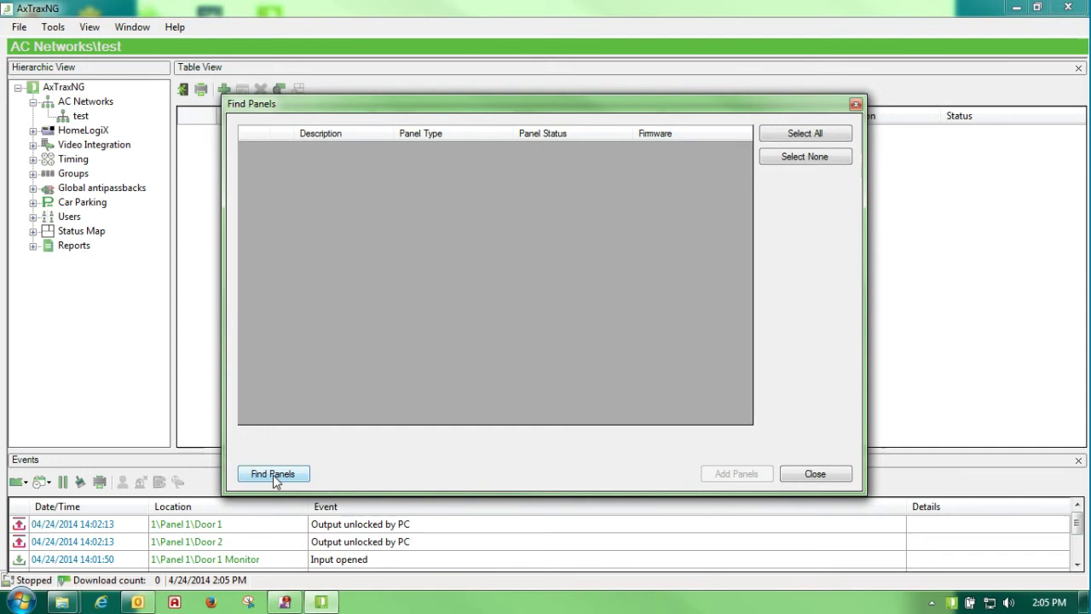
left_click_drag(300, 103, 290, 128)
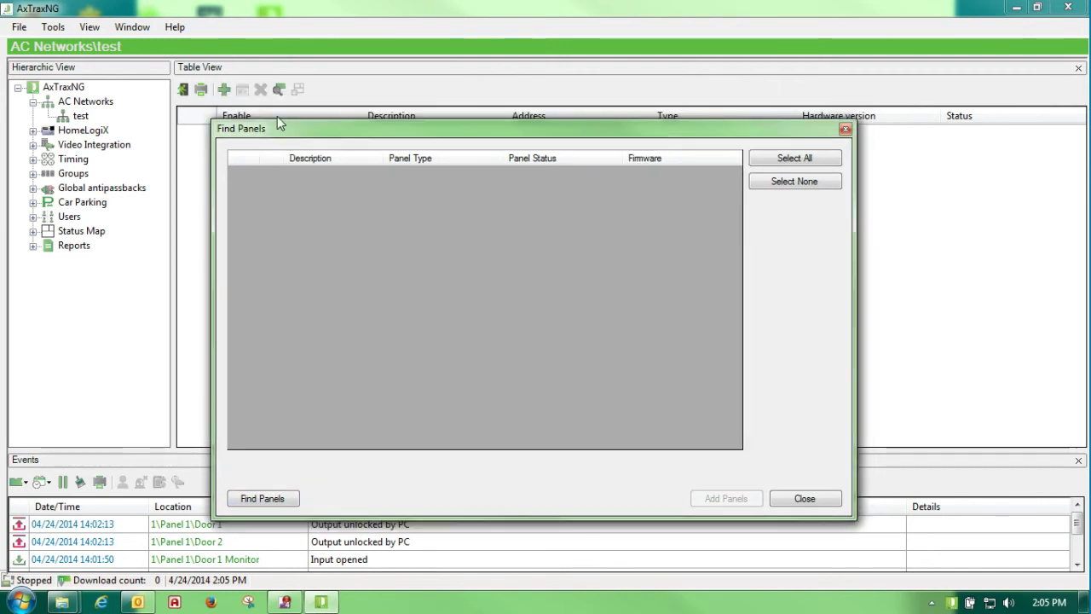
left_click(266, 501)
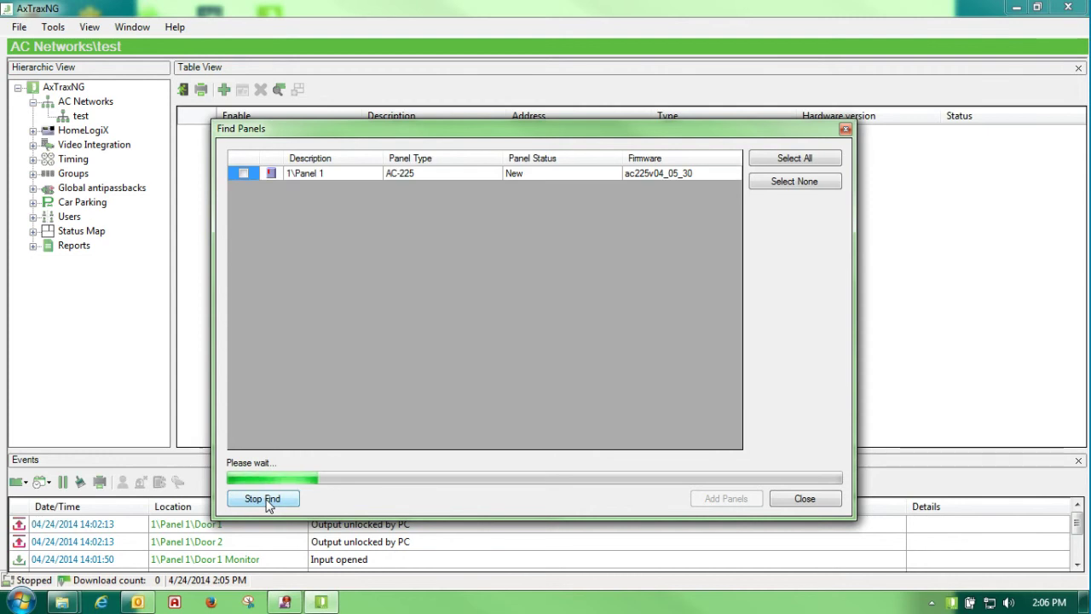
left_click(266, 501)
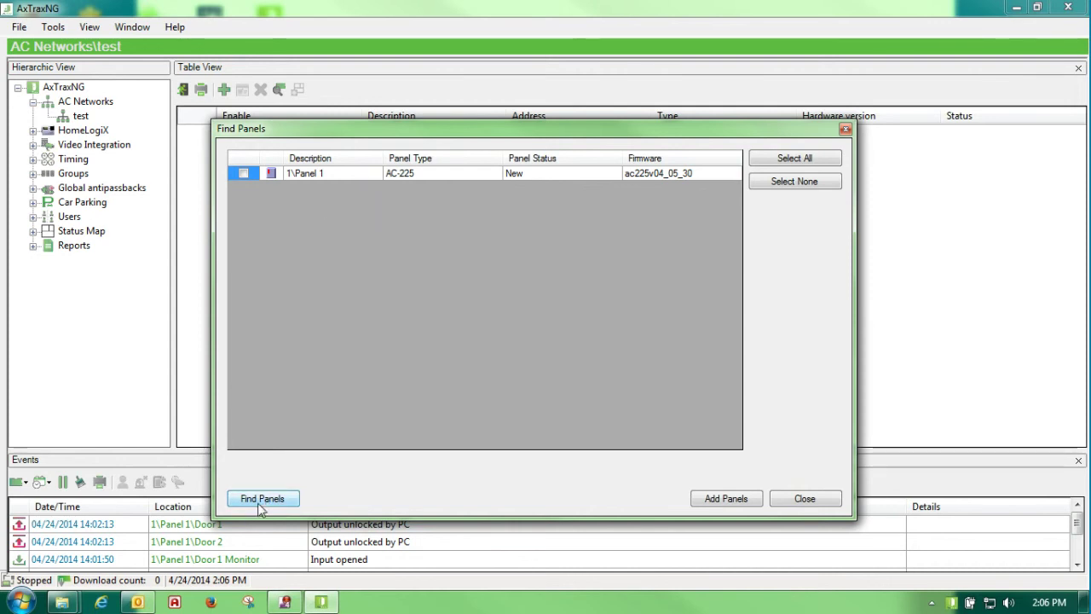
left_click(243, 174)
left_click(737, 499)
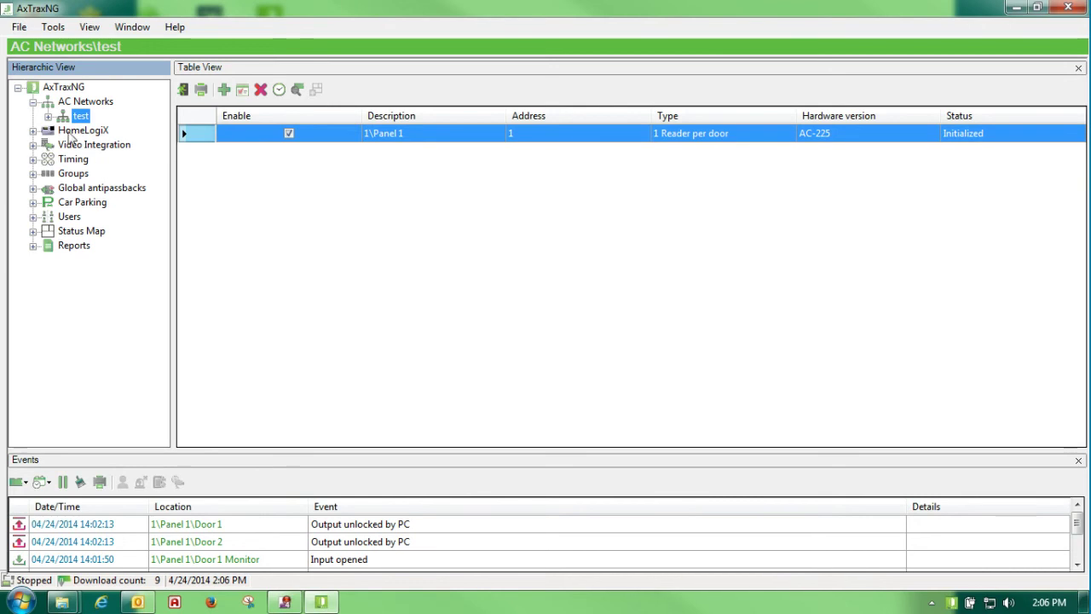
left_click(49, 116)
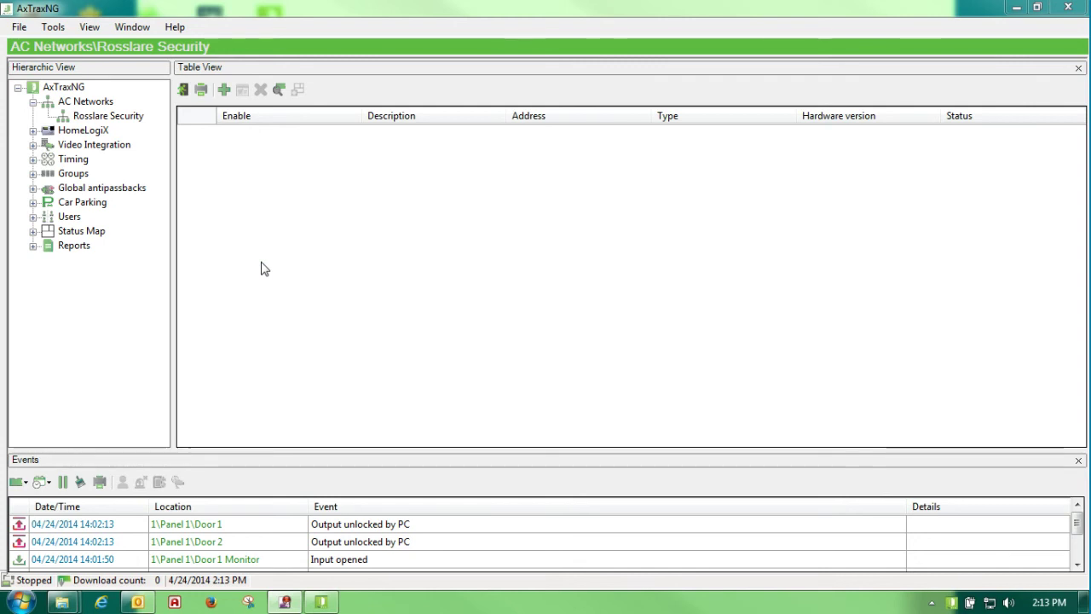
Step: Open the Rosslare Security network's TCP/IP configuration and select the device at MAC address 00:50:C2:D1:0C:7D to view its settings
left_click(99, 104)
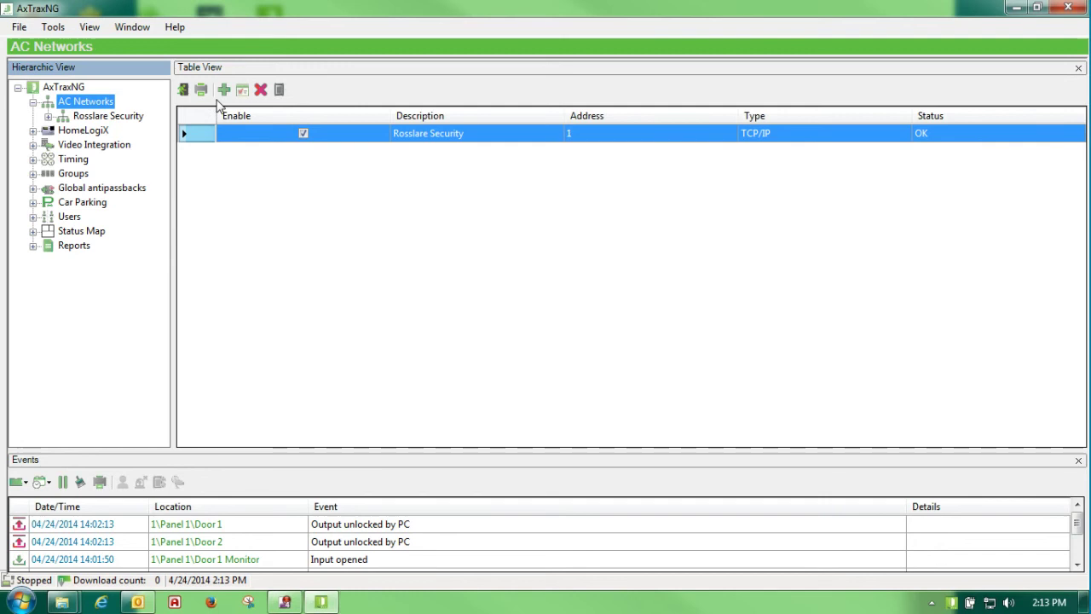
left_click(243, 91)
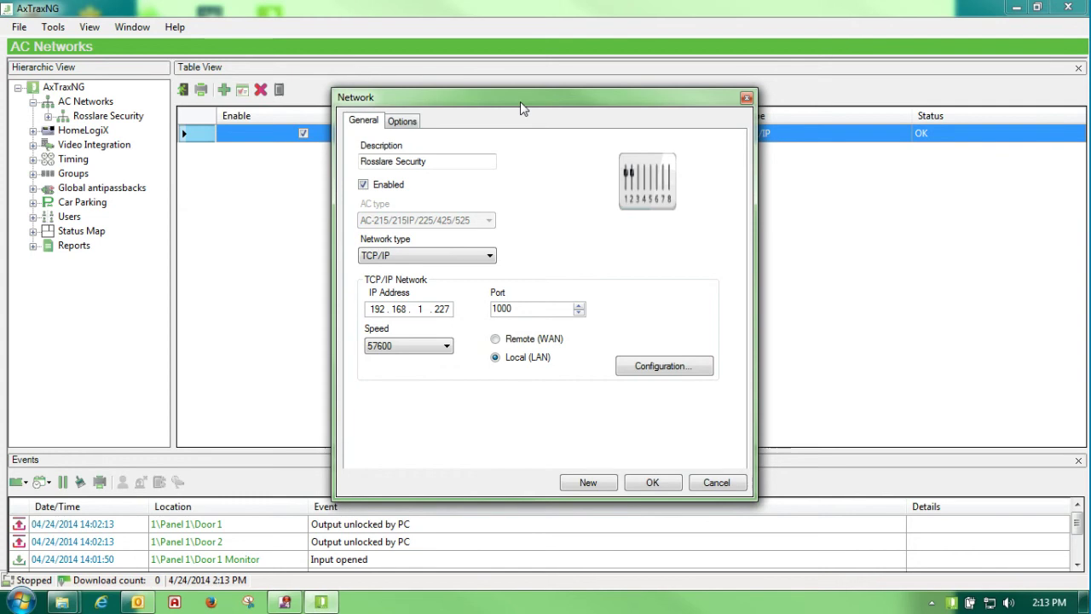
left_click_drag(519, 102, 426, 96)
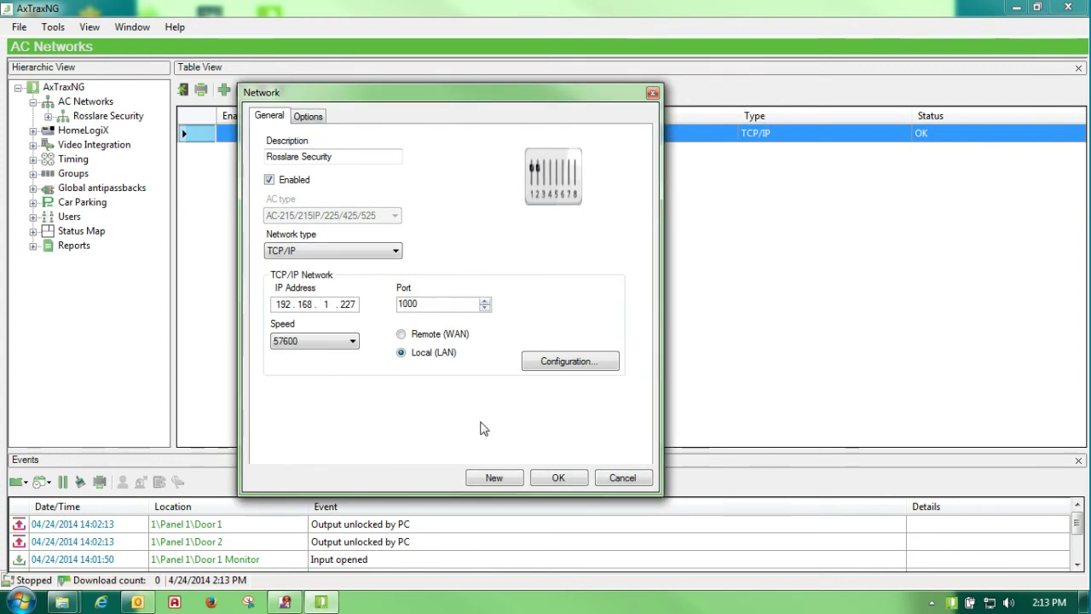
left_click(537, 365)
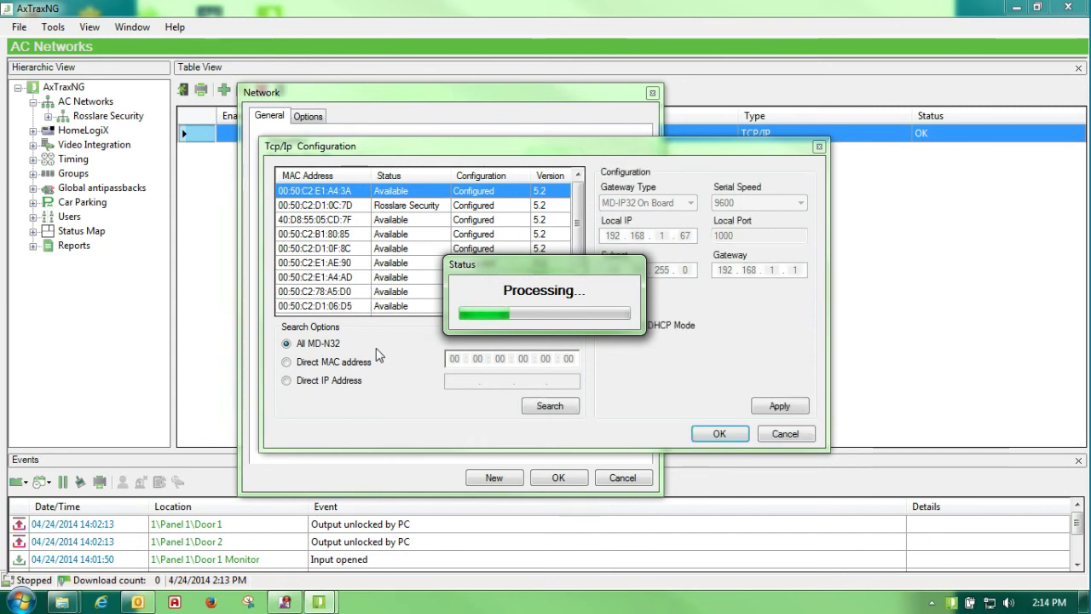
left_click(404, 205)
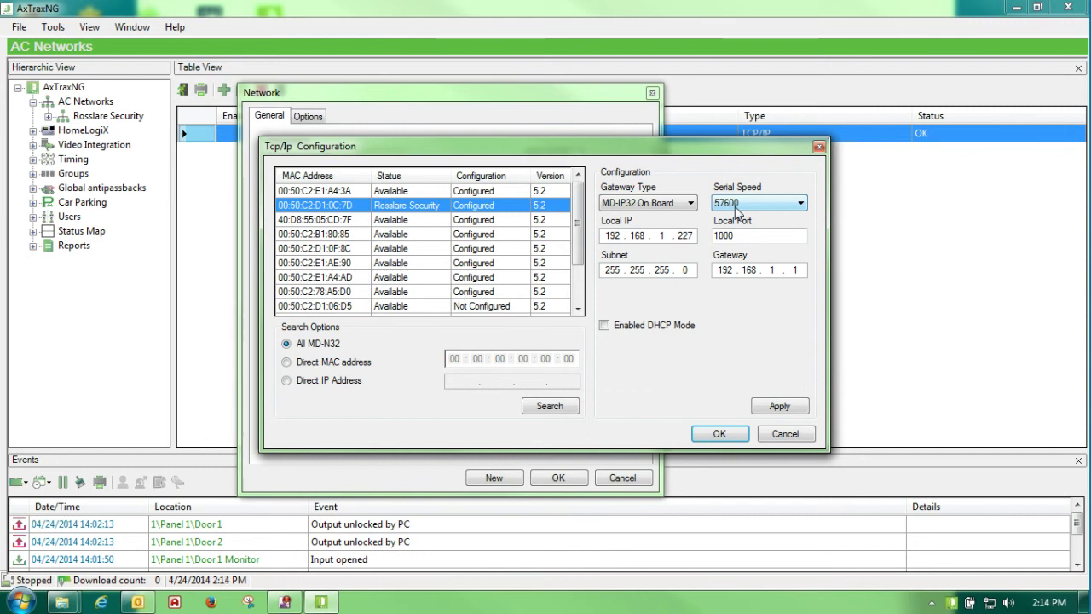
Step: Look up the computer's IPv4 address, subnet mask and default gateway with ipconfig in the Windows command prompt, and close it
left_click(21, 601)
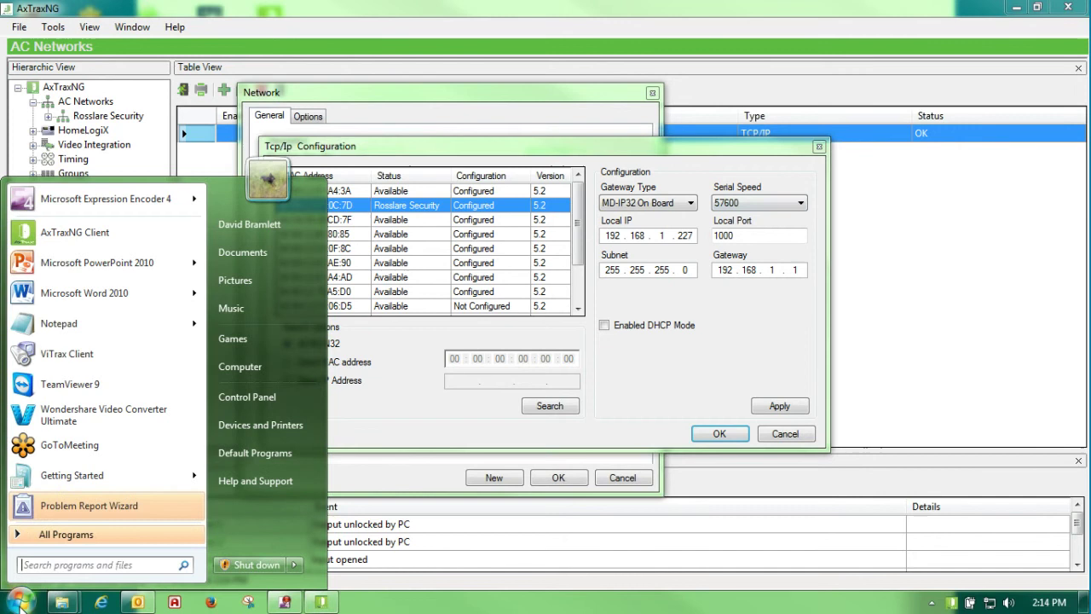
type("cmd")
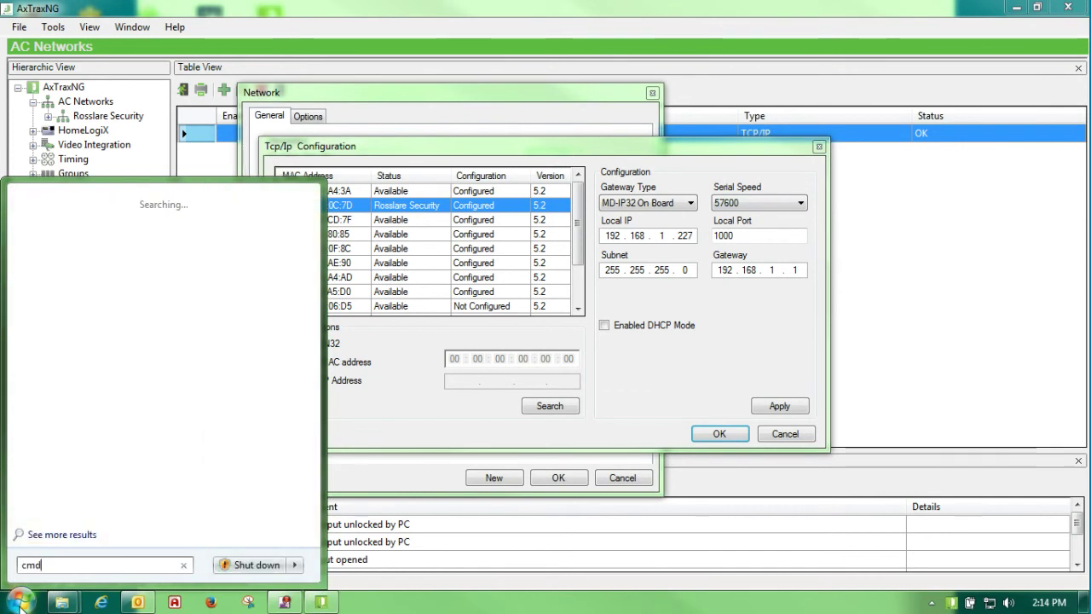
key("Return")
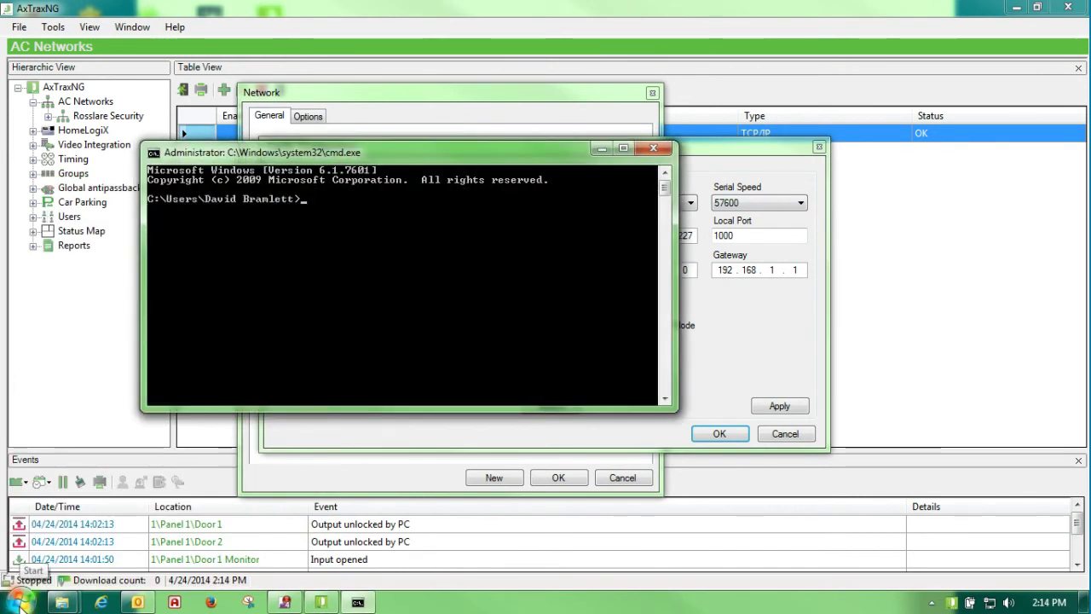
type("ipcon")
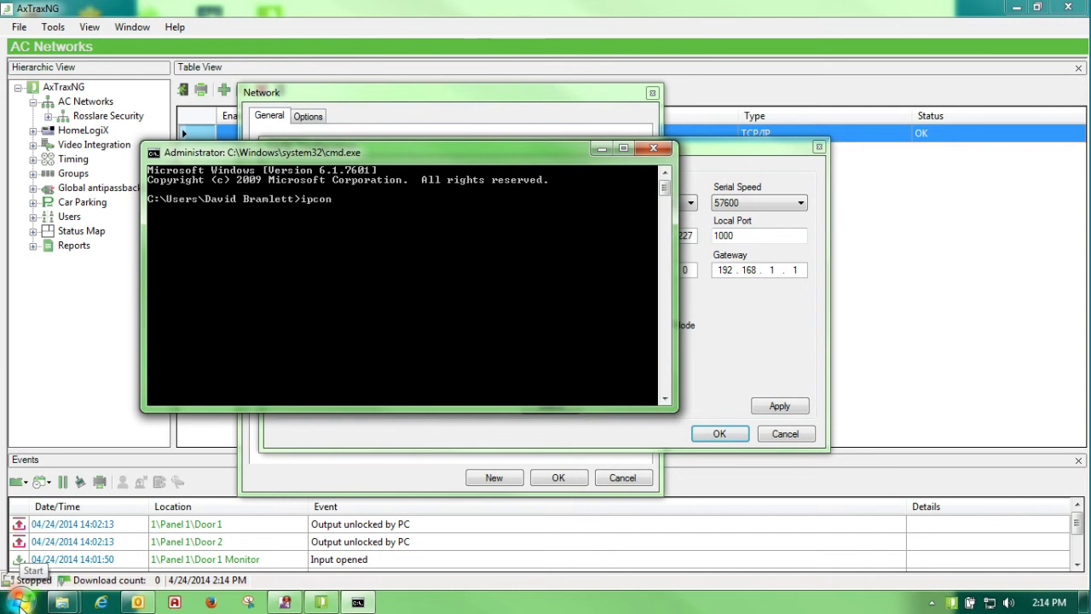
type("ig")
key("Return")
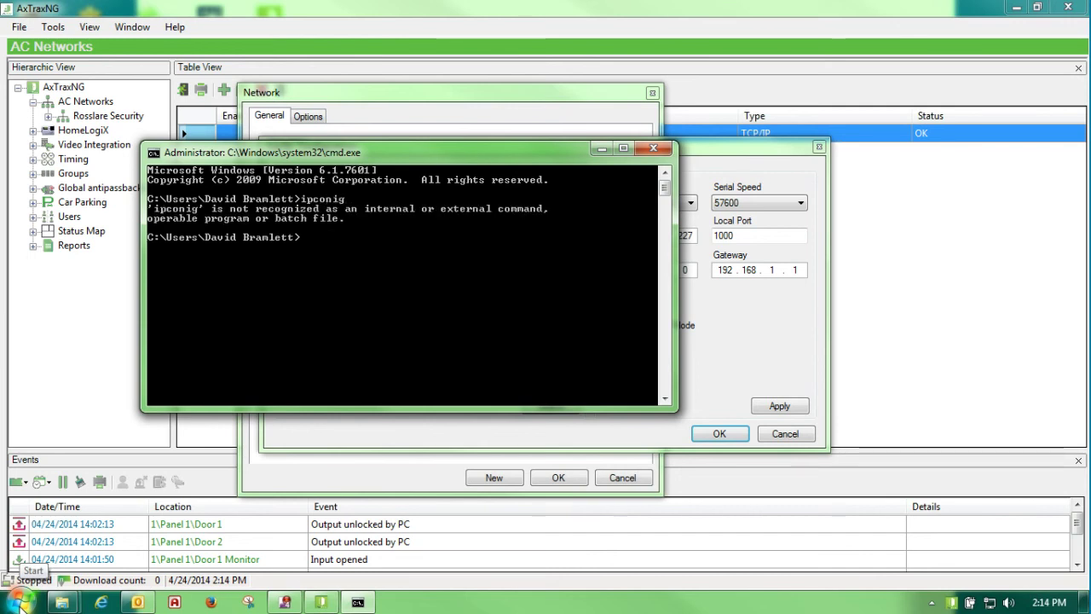
type("ip")
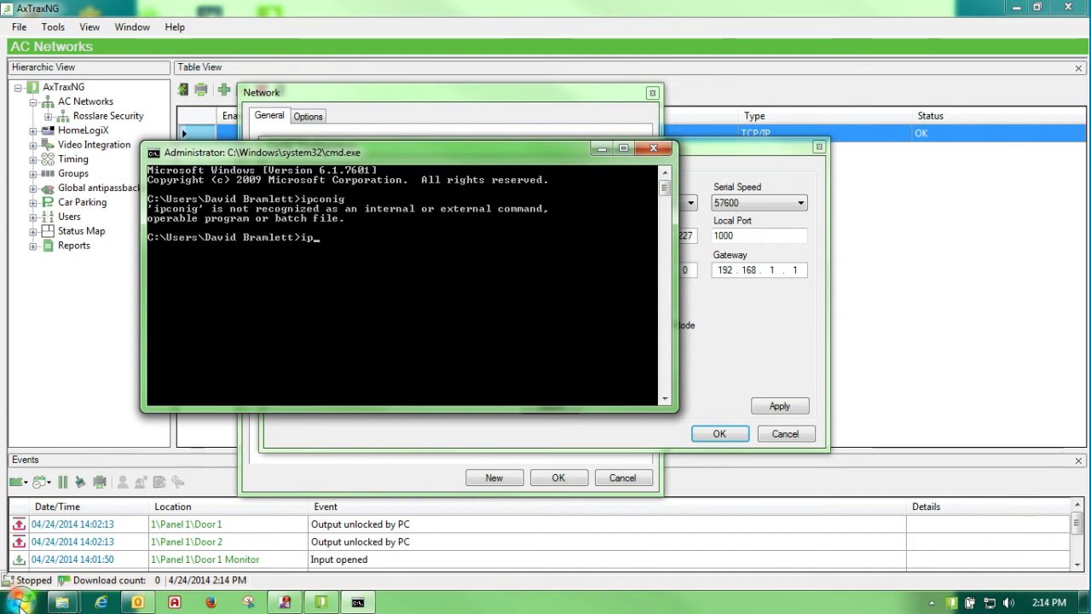
type("config")
key("Return")
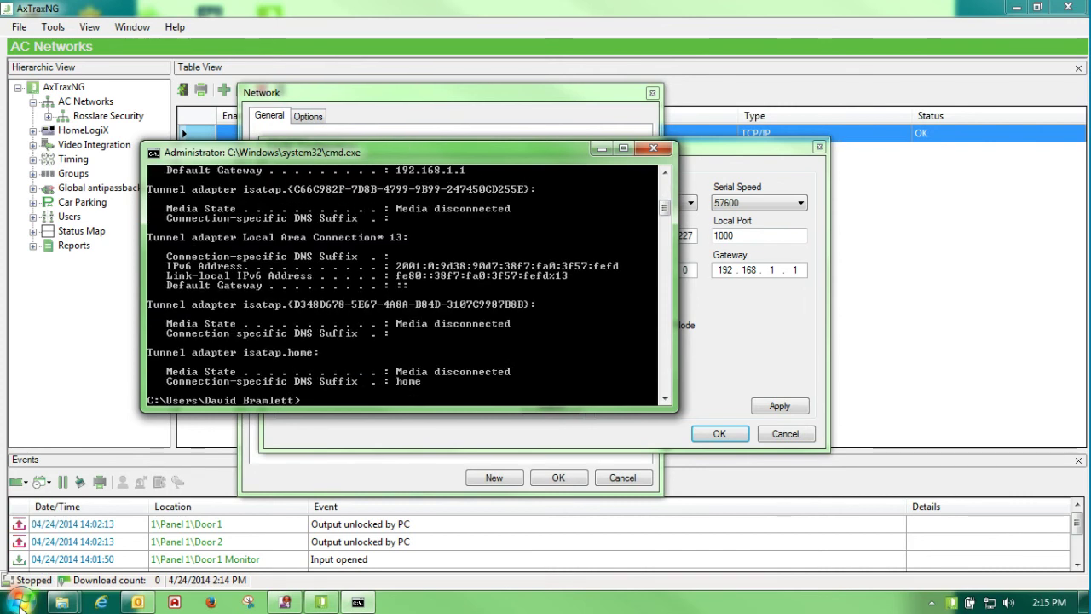
left_click_drag(471, 157, 315, 46)
mouse_move(509, 97)
left_mouse_down()
mouse_move(509, 61)
mouse_move(508, 98)
mouse_move(508, 87)
left_mouse_up()
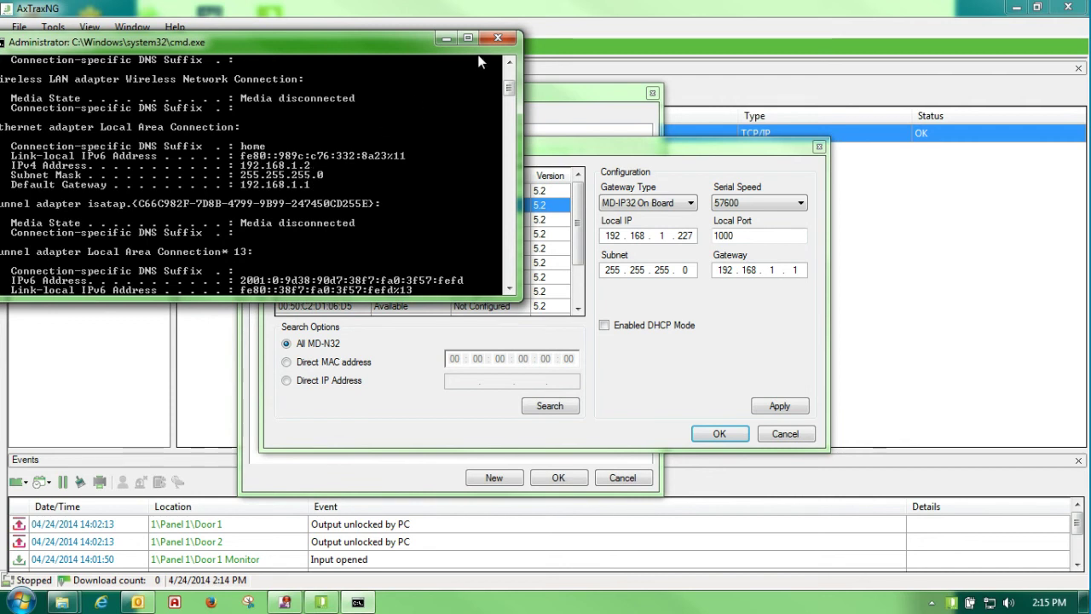
left_click(497, 39)
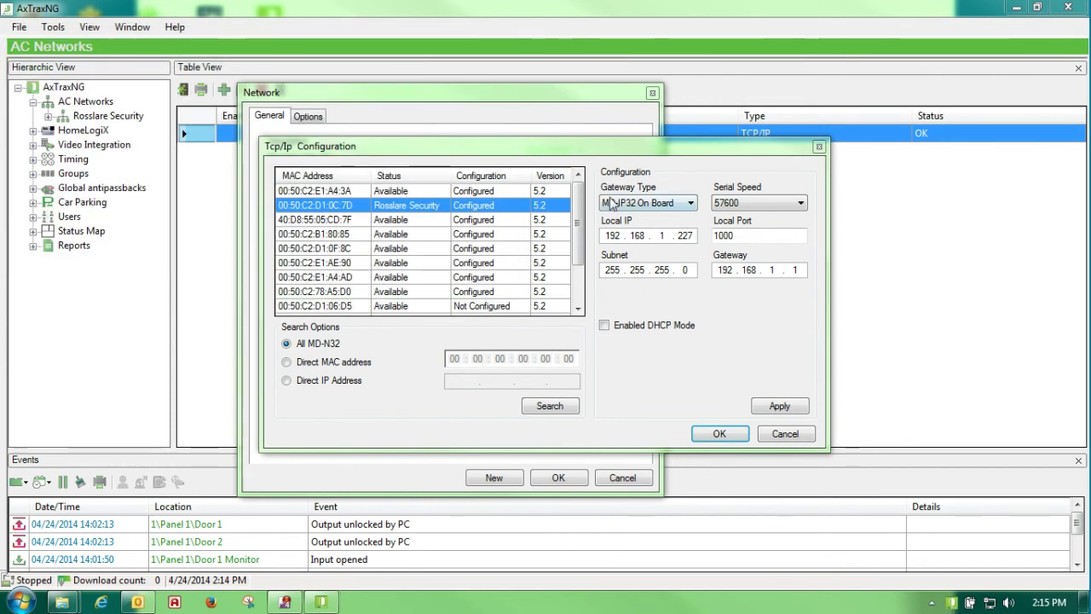
Step: Try the gateway types MD-IP32 On Board and MD-N32 for the selected device, and cancel the configuration and network settings
left_click(691, 203)
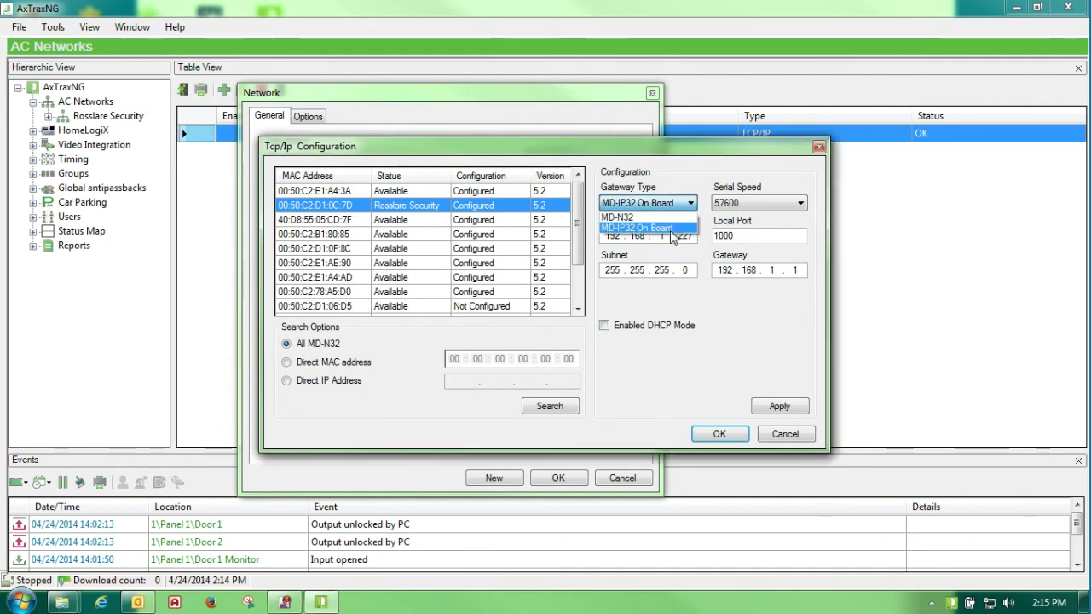
left_click(671, 228)
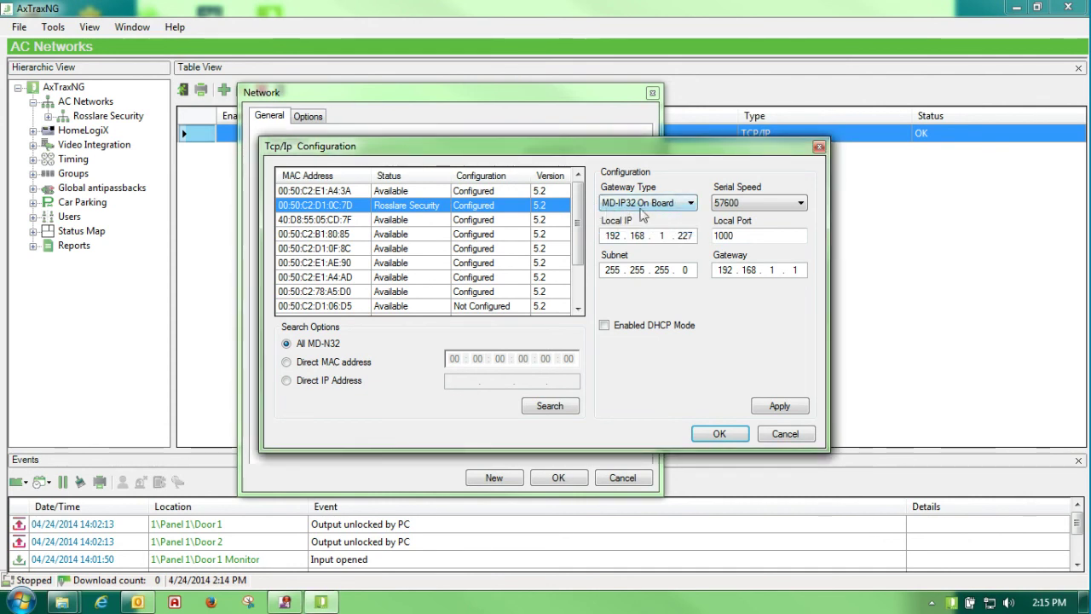
left_click(692, 204)
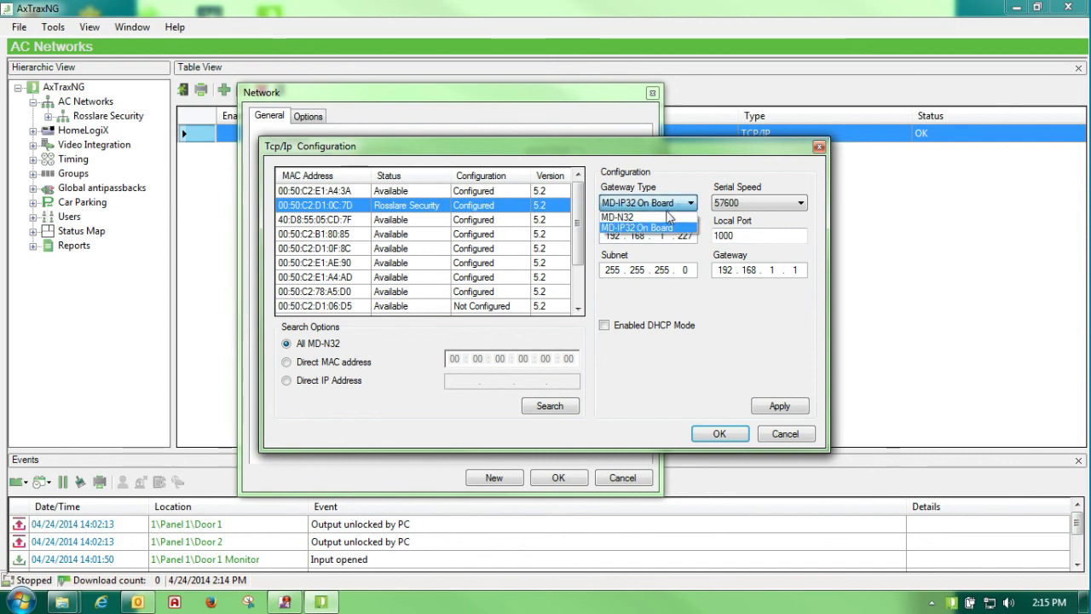
left_click(664, 221)
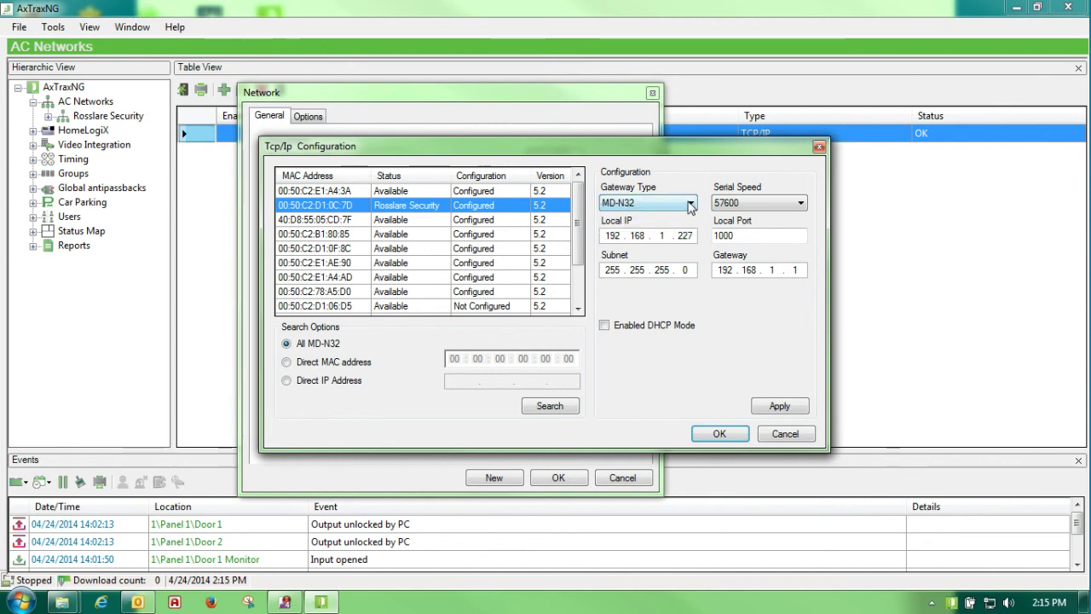
left_click(691, 204)
left_click(664, 218)
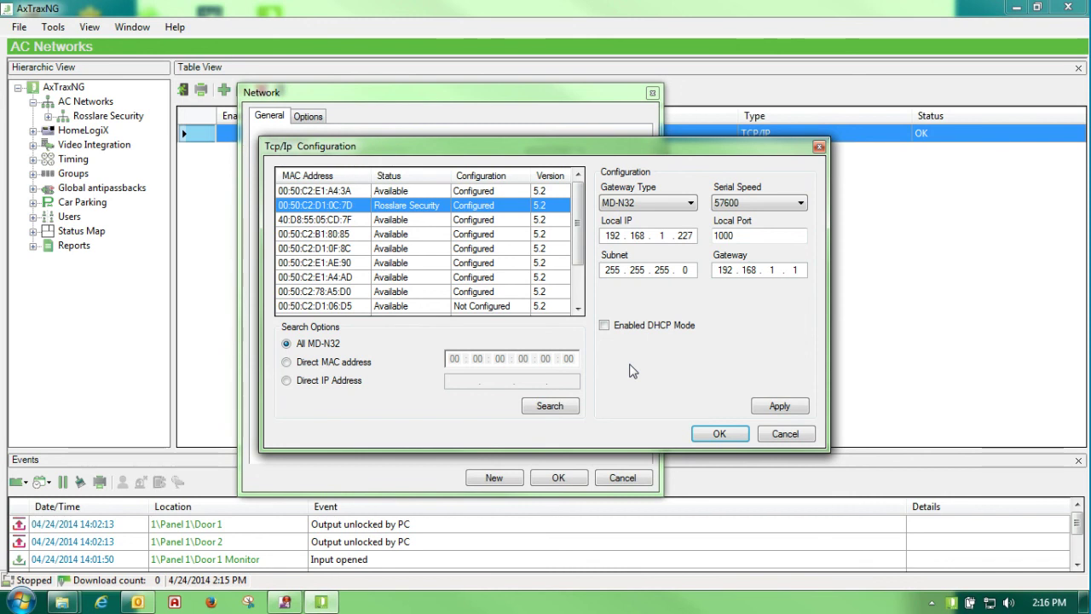
left_click(775, 435)
left_click(622, 478)
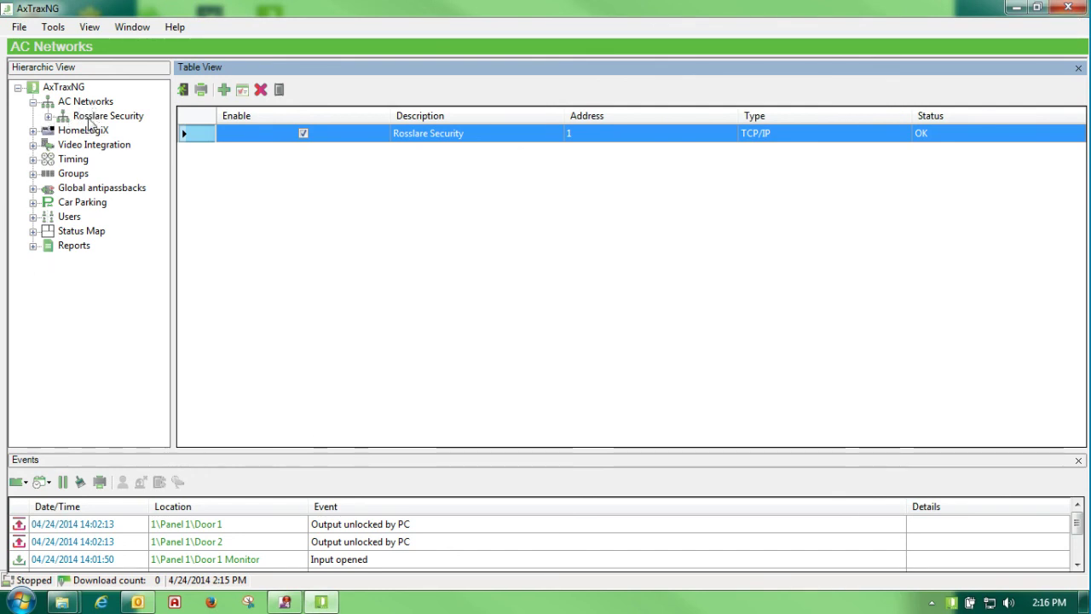
Step: Show the Rosslare Security network's panels, and check the AxTraxNG Server and SQL Server (VERITRAX) services in Windows Services through Task Manager
left_click(89, 119)
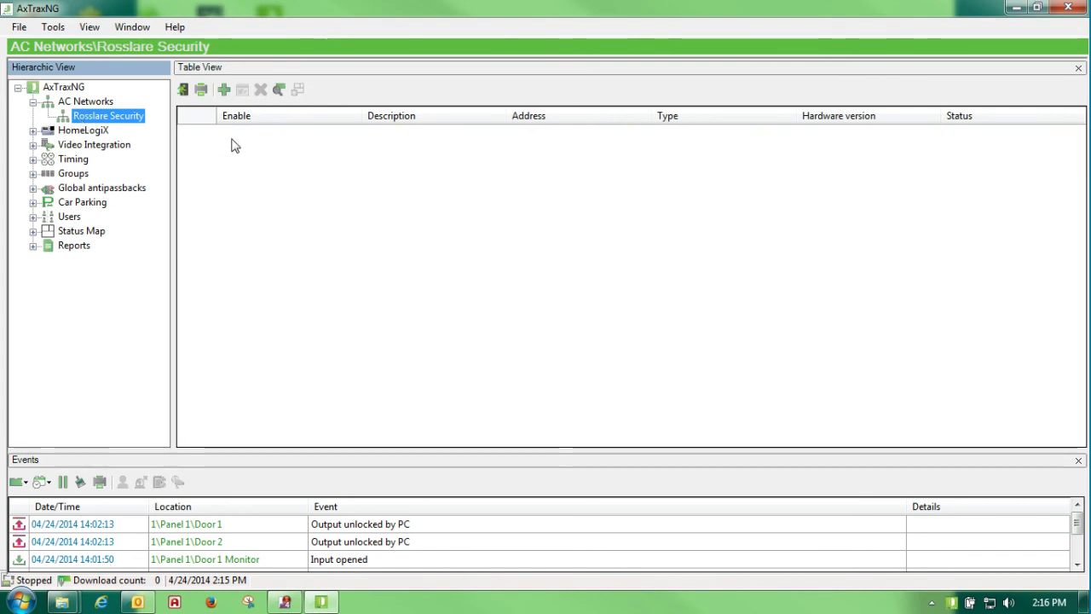
right_click(434, 603)
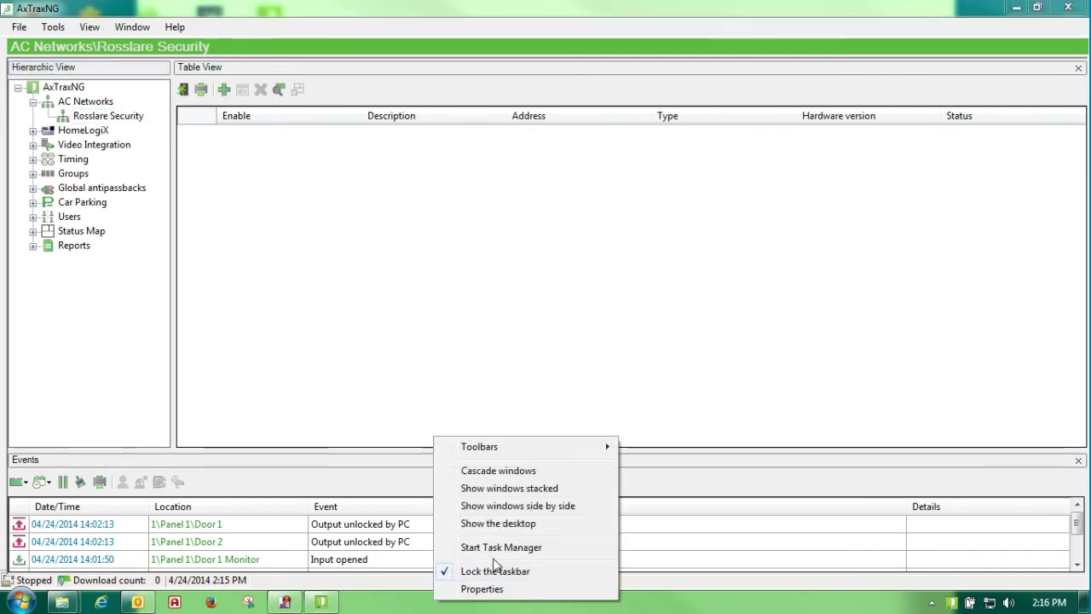
left_click(495, 548)
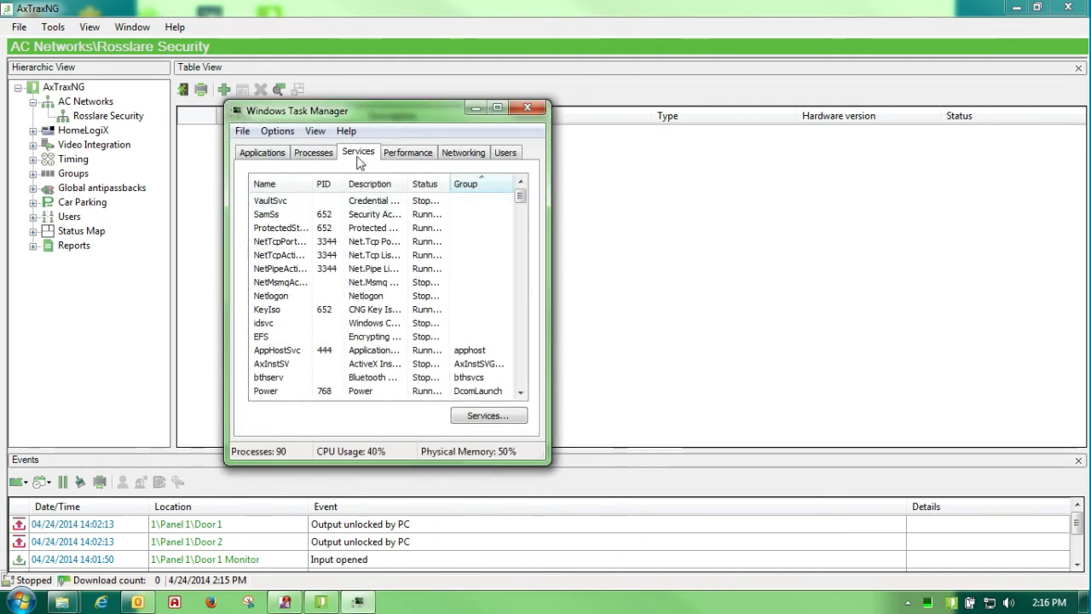
left_click(474, 416)
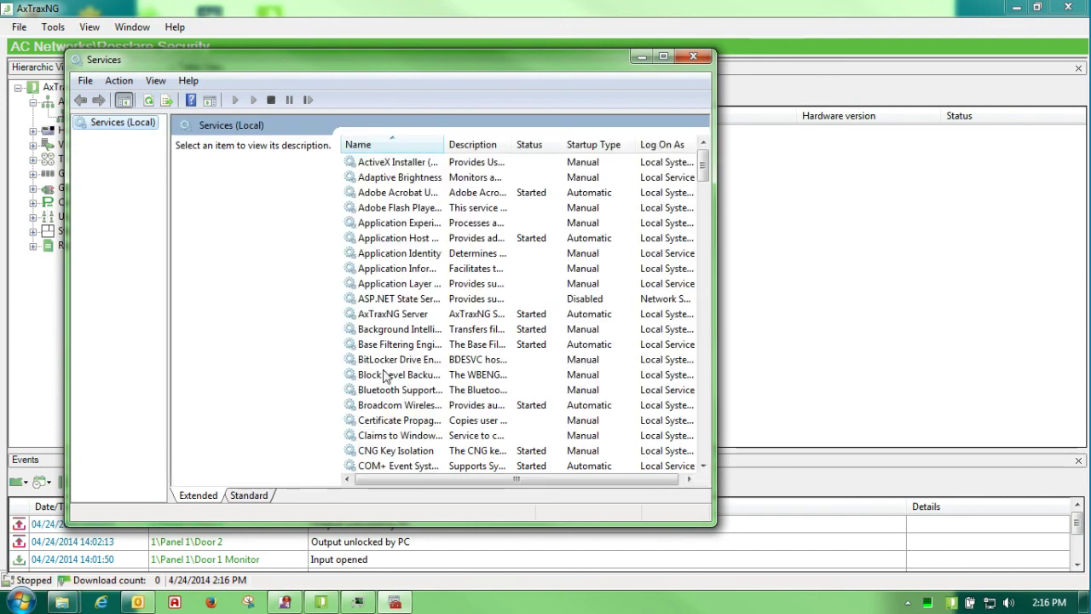
left_click(397, 316)
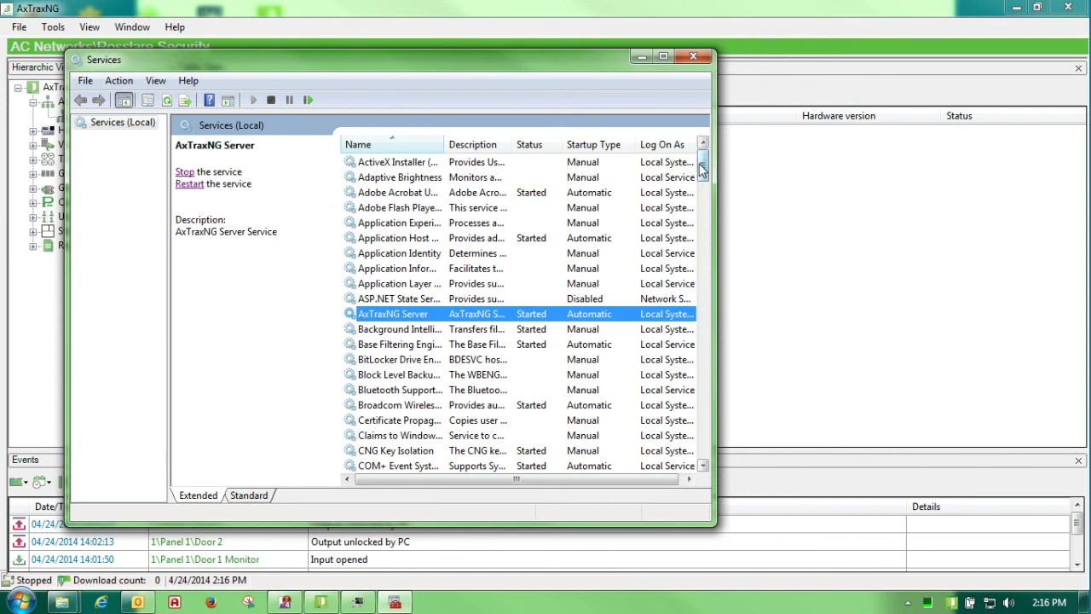
left_click_drag(704, 168, 698, 367)
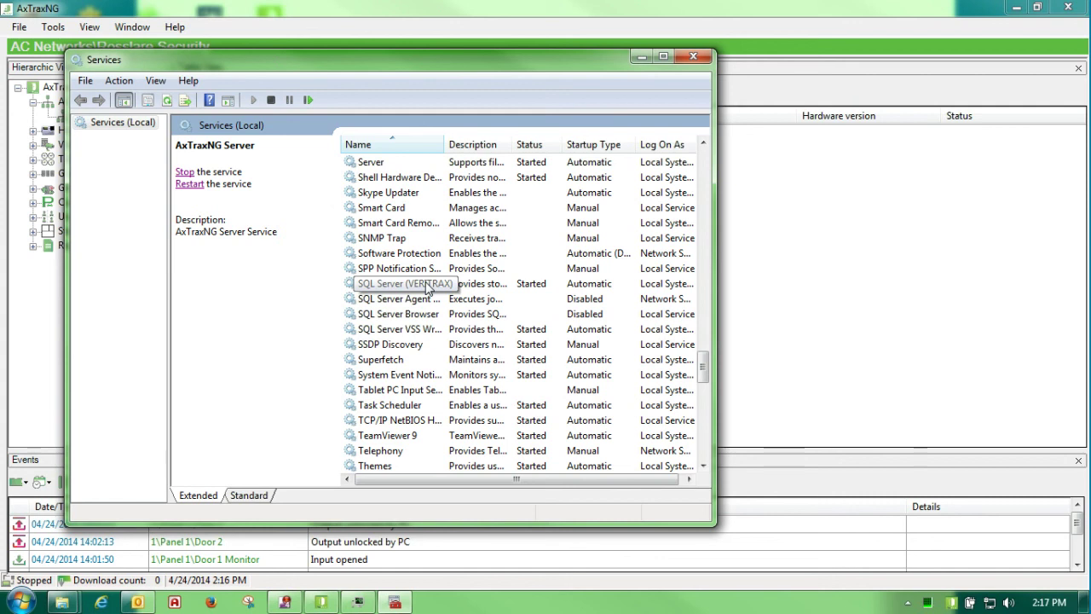
scroll(681, 217, "up", 13)
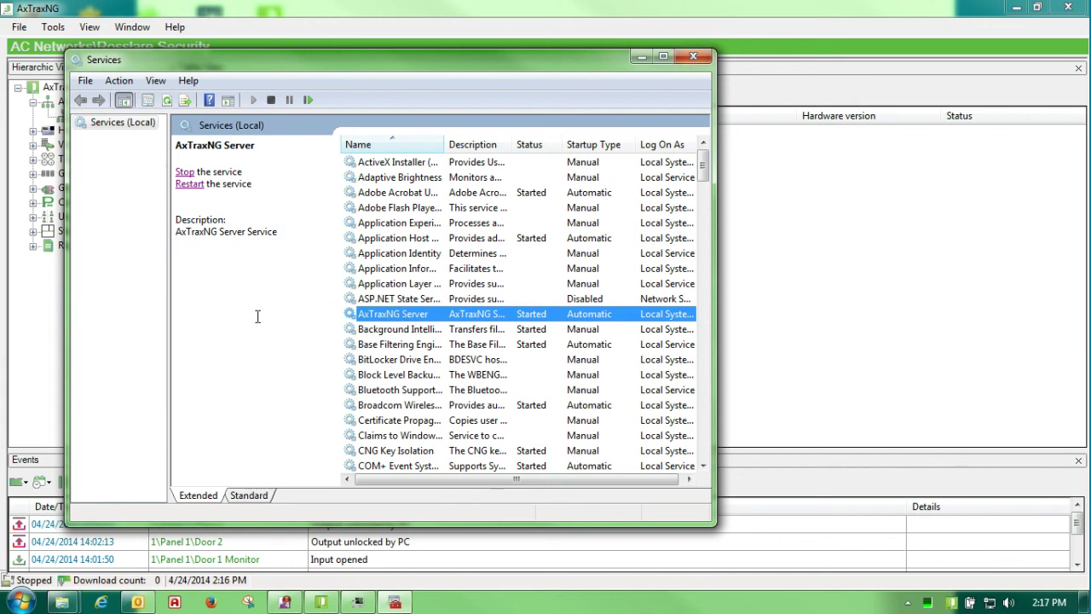
left_click(697, 55)
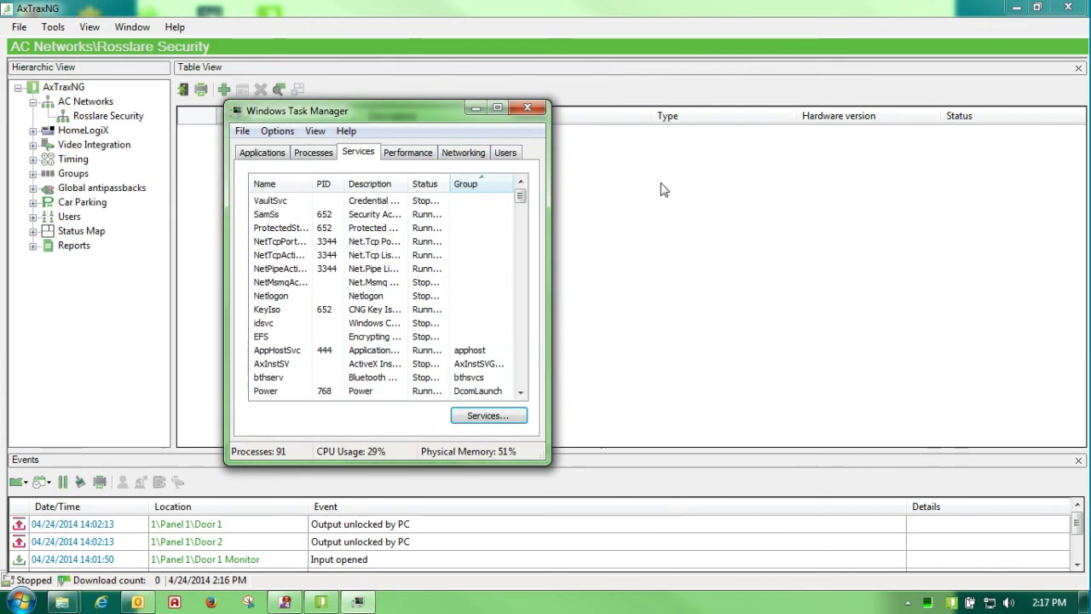
left_click(528, 113)
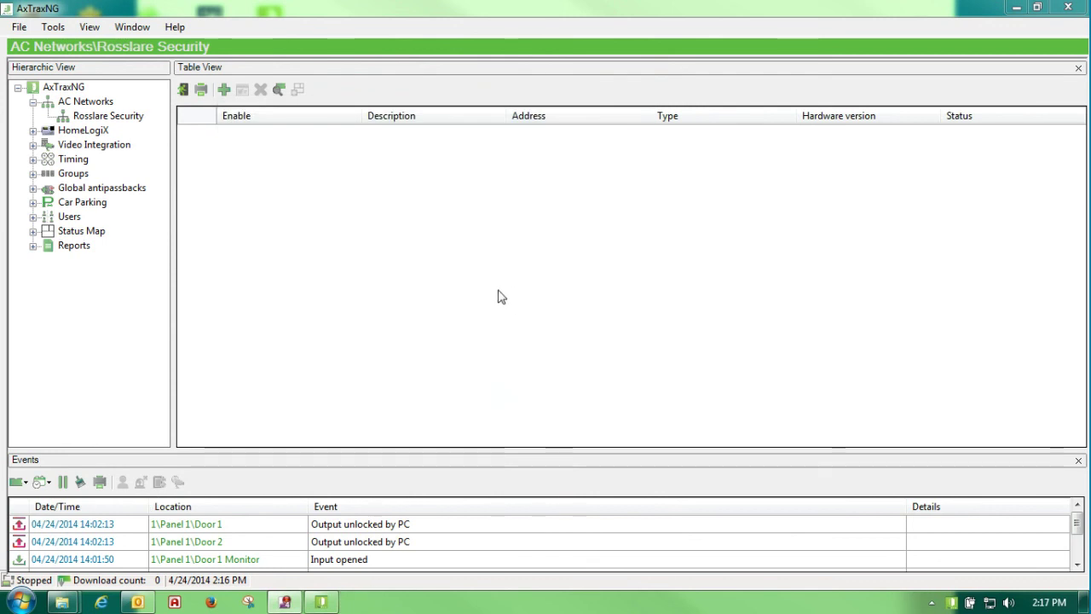